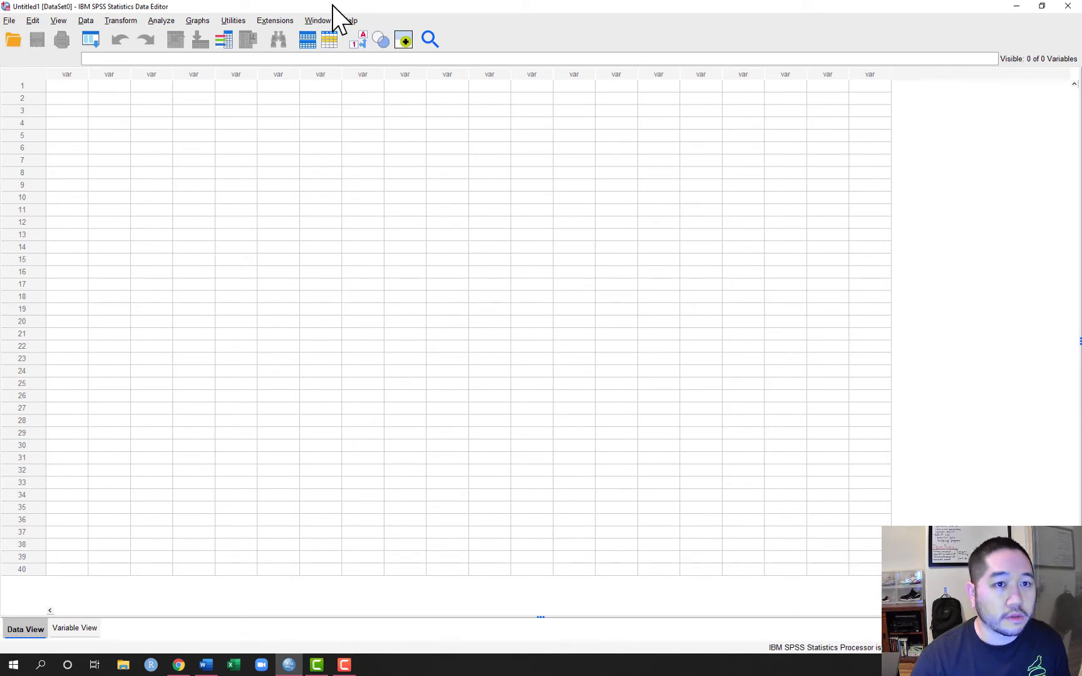
Open the data file regdata3.sav from the Datasets folder on the C: drive
left_click(9, 20)
left_click(9, 20)
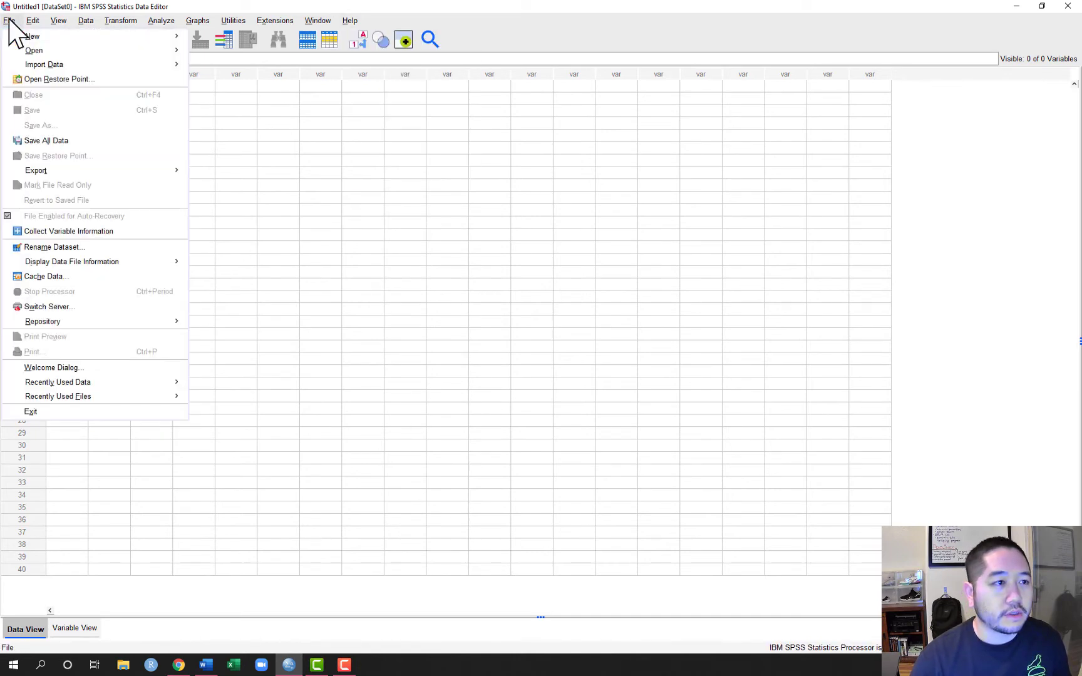
mouse_move(26, 50)
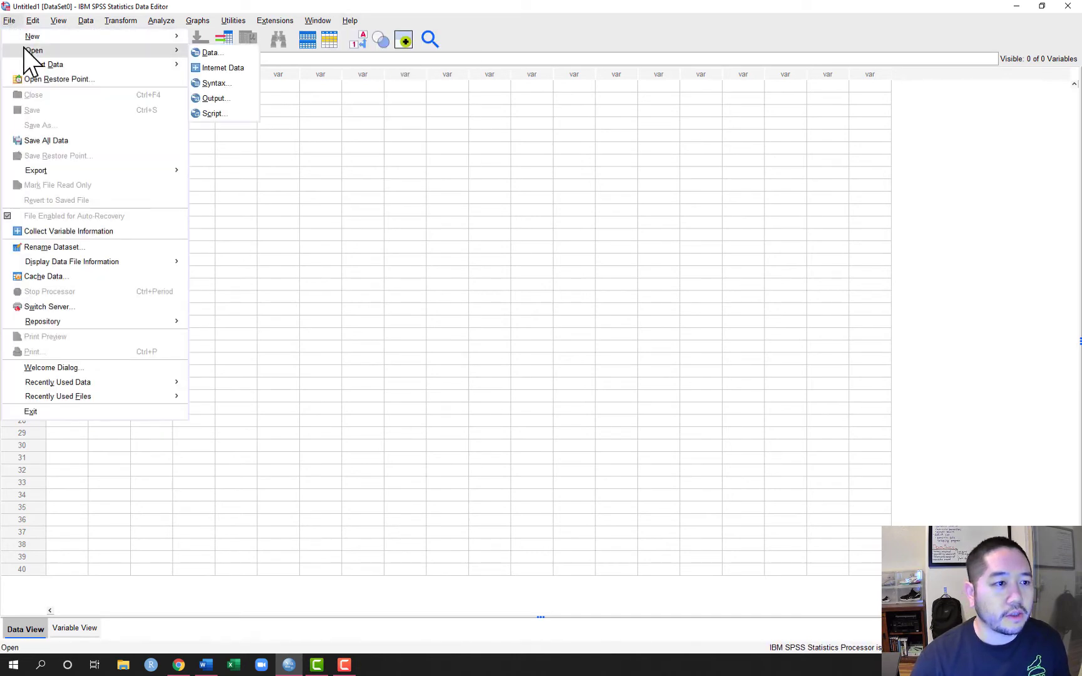
left_click(240, 53)
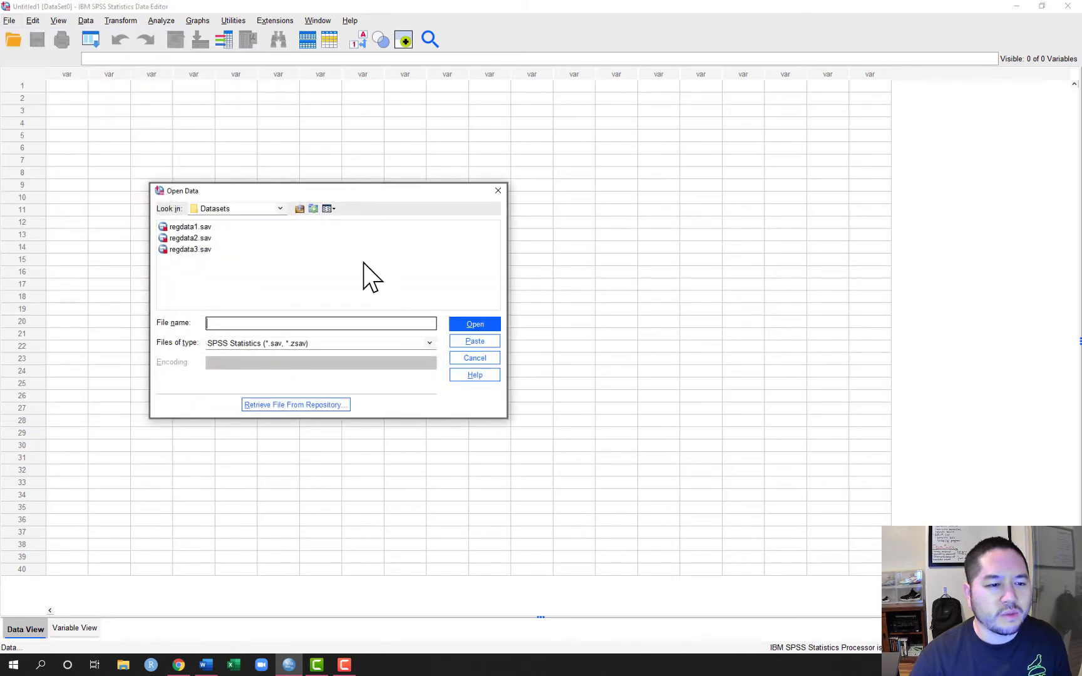
left_click(280, 209)
scroll(256, 253, "down", 1)
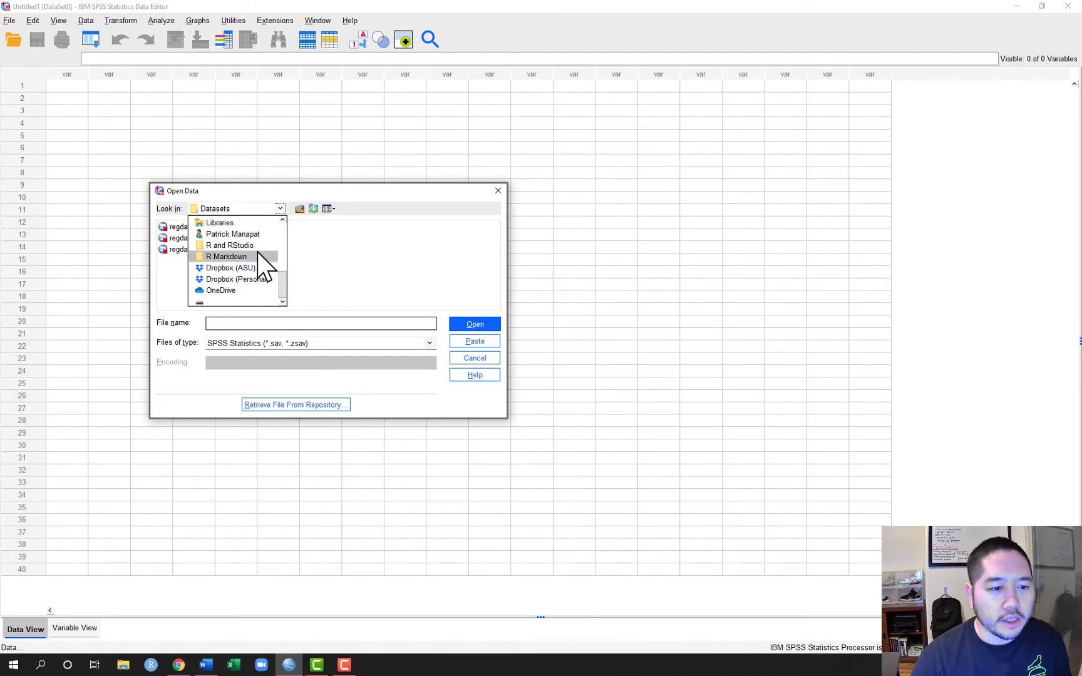
scroll(258, 255, "down", 4)
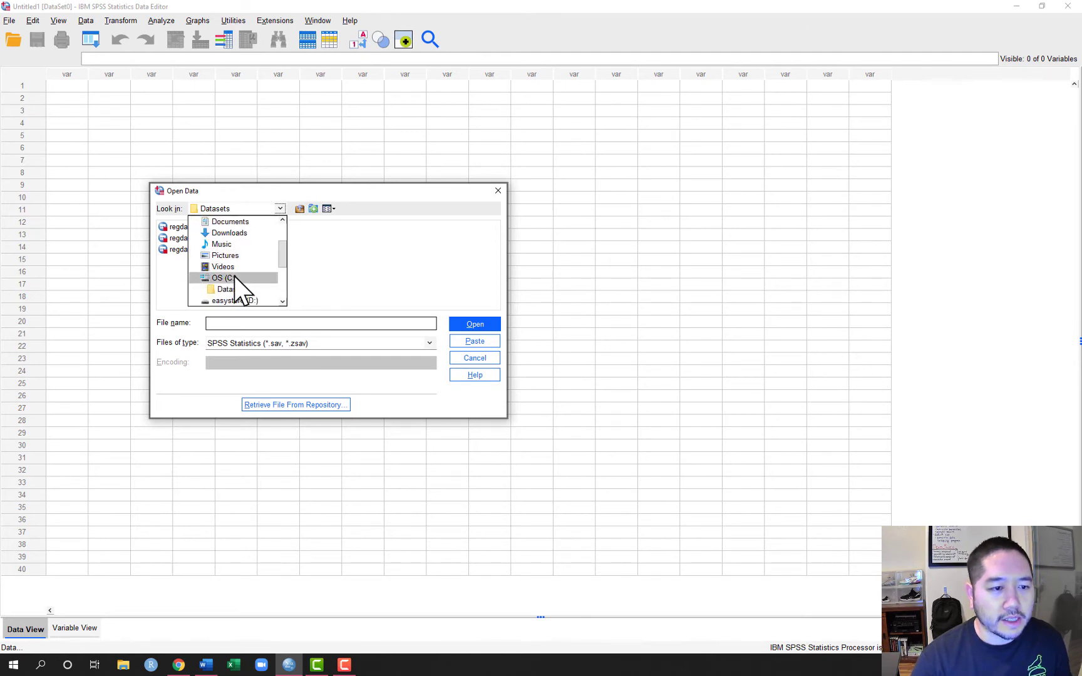
left_click(222, 280)
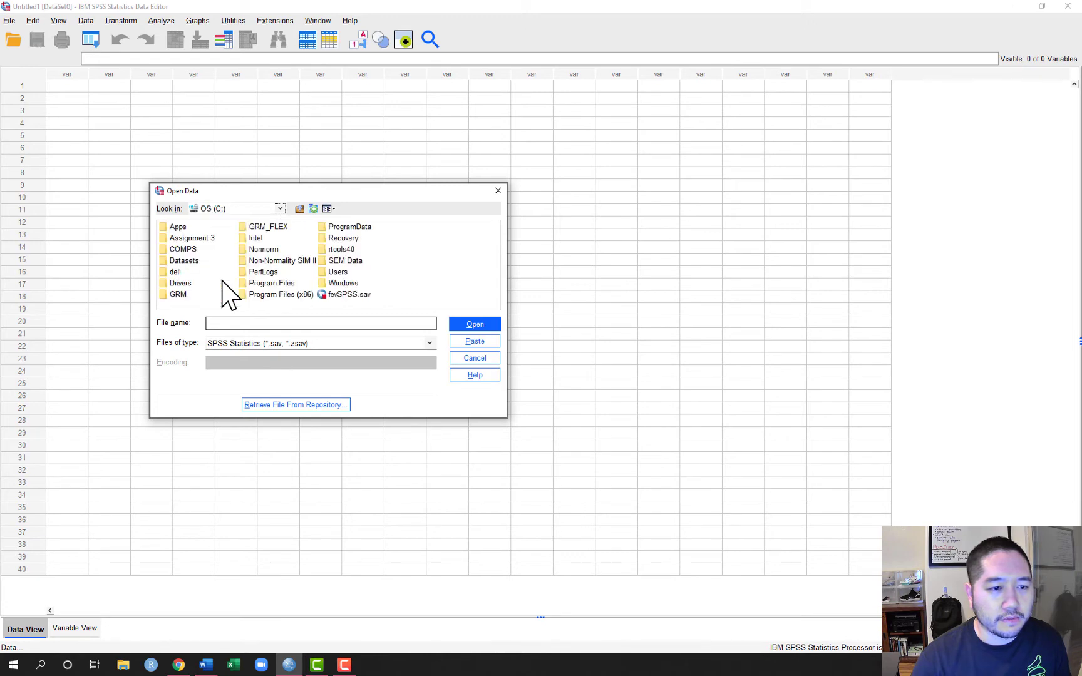
left_click(184, 261)
double_click(184, 261)
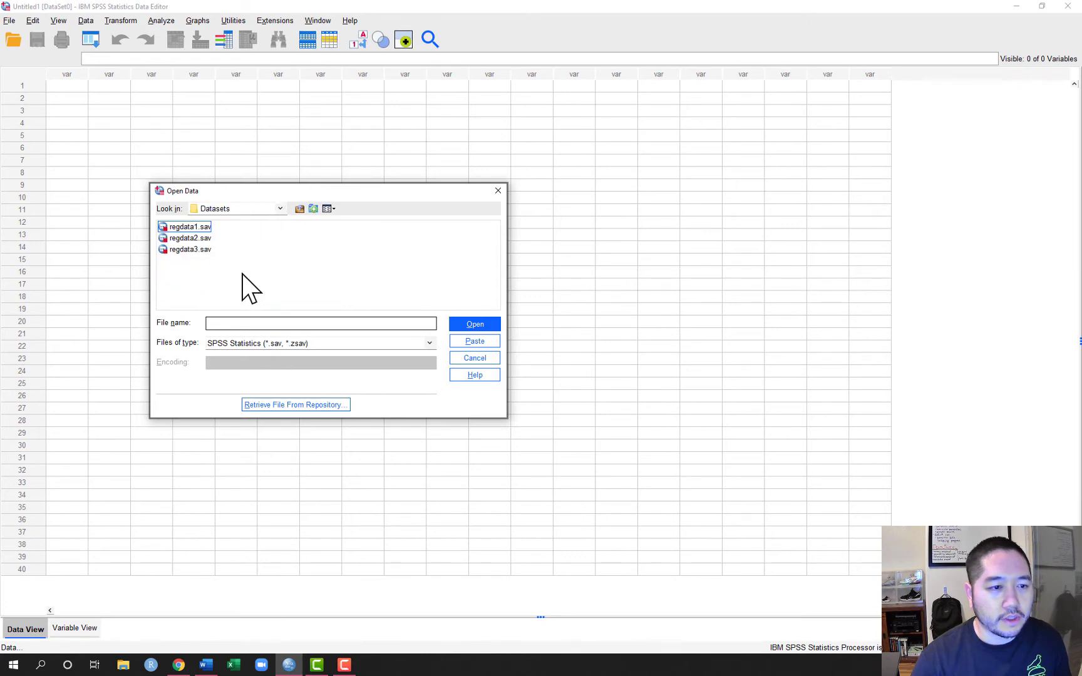
left_click(183, 250)
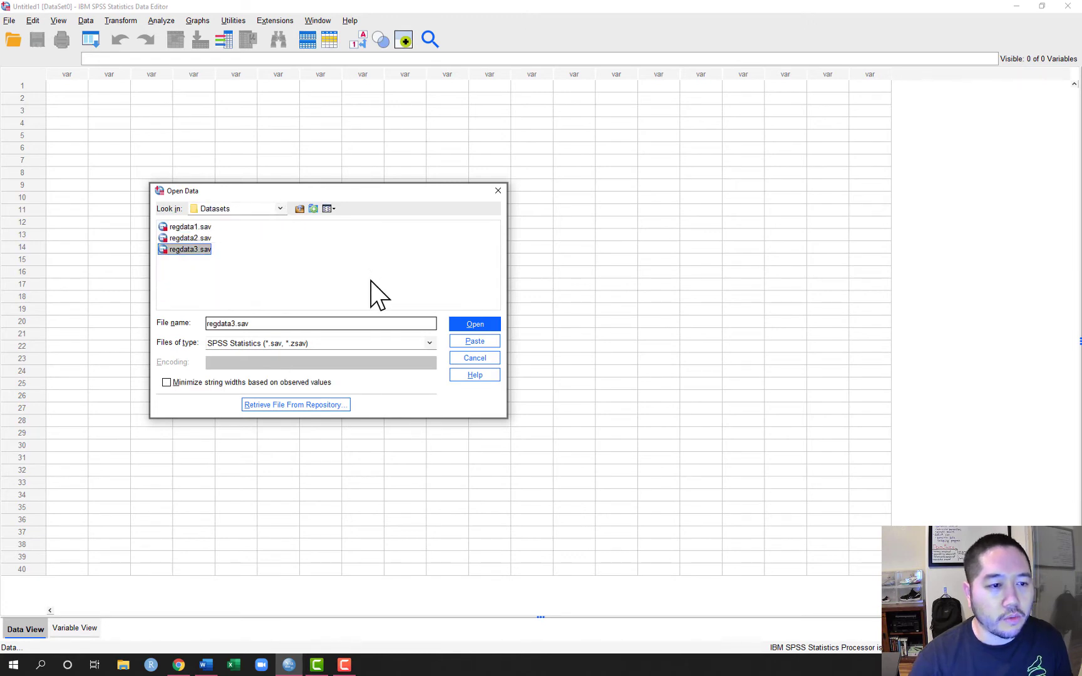
left_click(471, 325)
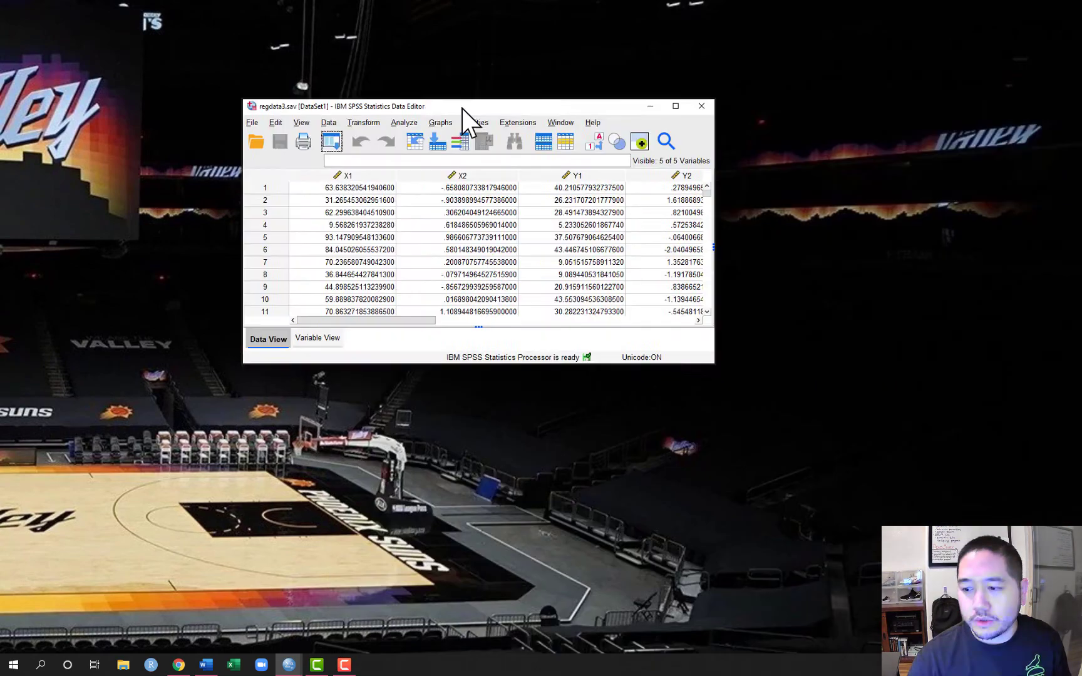
Maximize the output viewer window, then bring the regdata3.sav data editor to the front and maximize it
left_click_drag(462, 109, 285, 100)
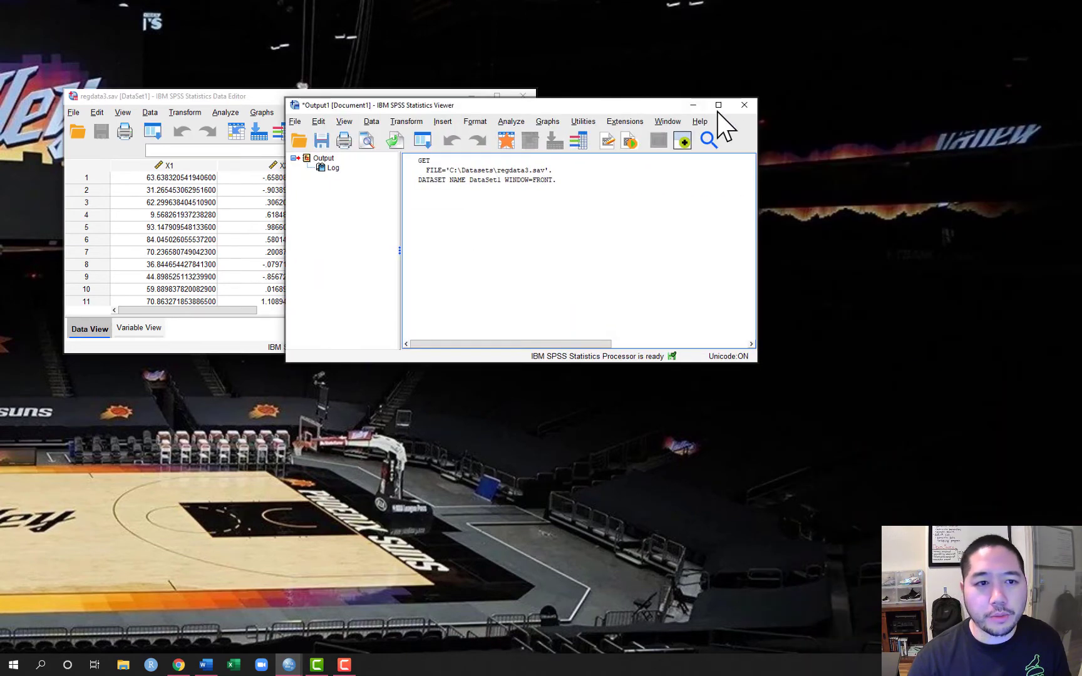
left_click(719, 105)
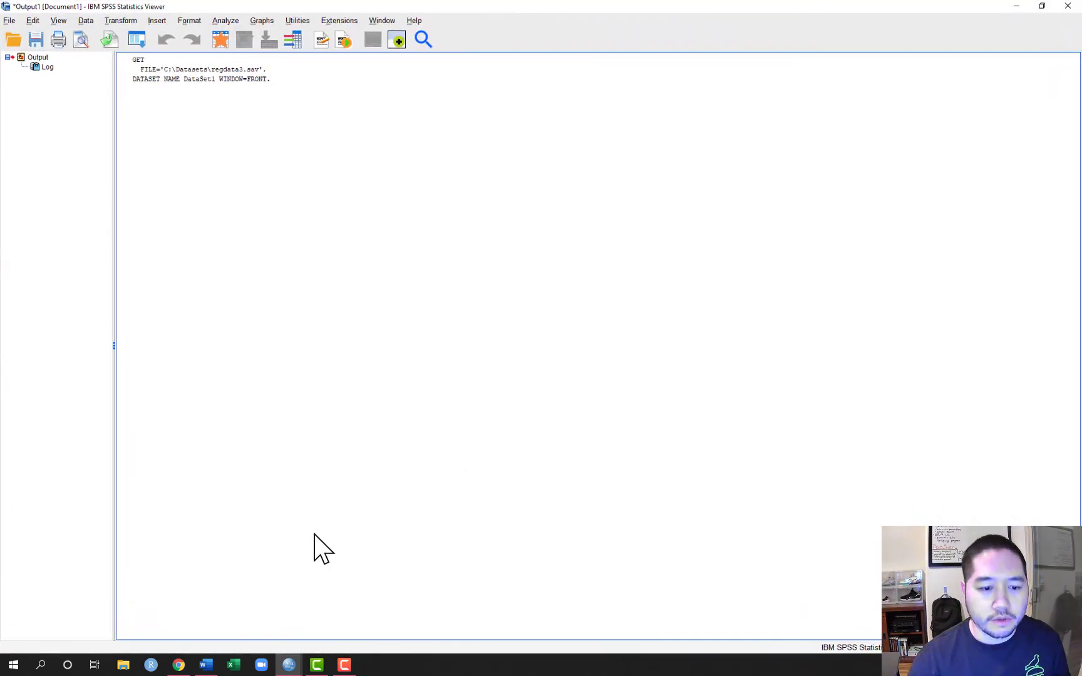
mouse_move(309, 645)
left_click(338, 611)
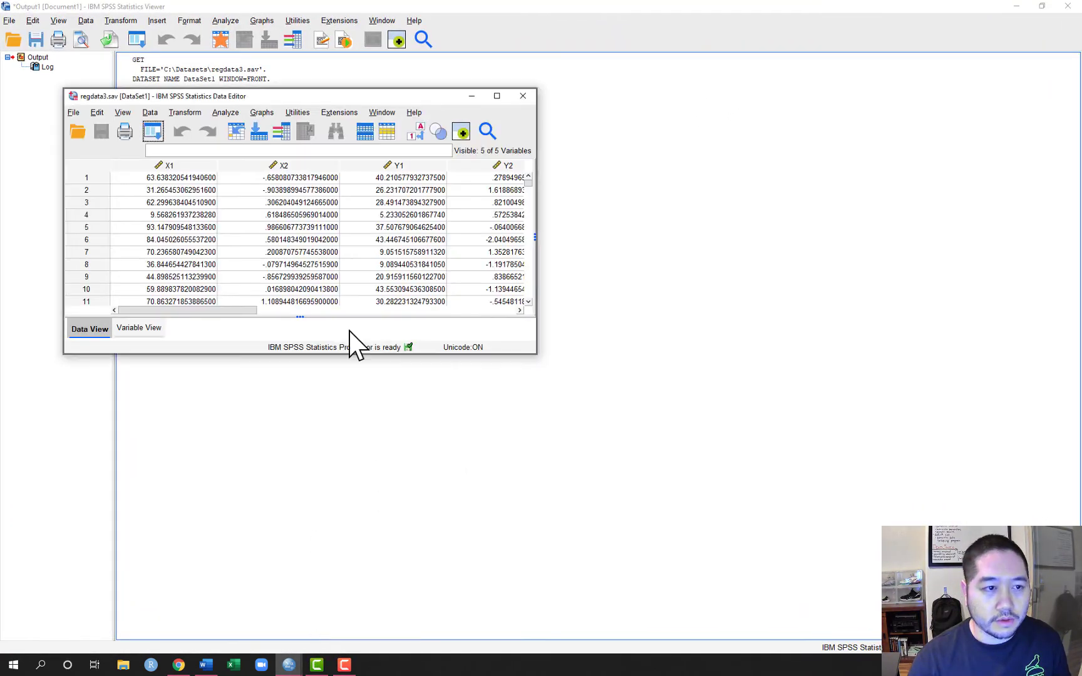
left_click(497, 95)
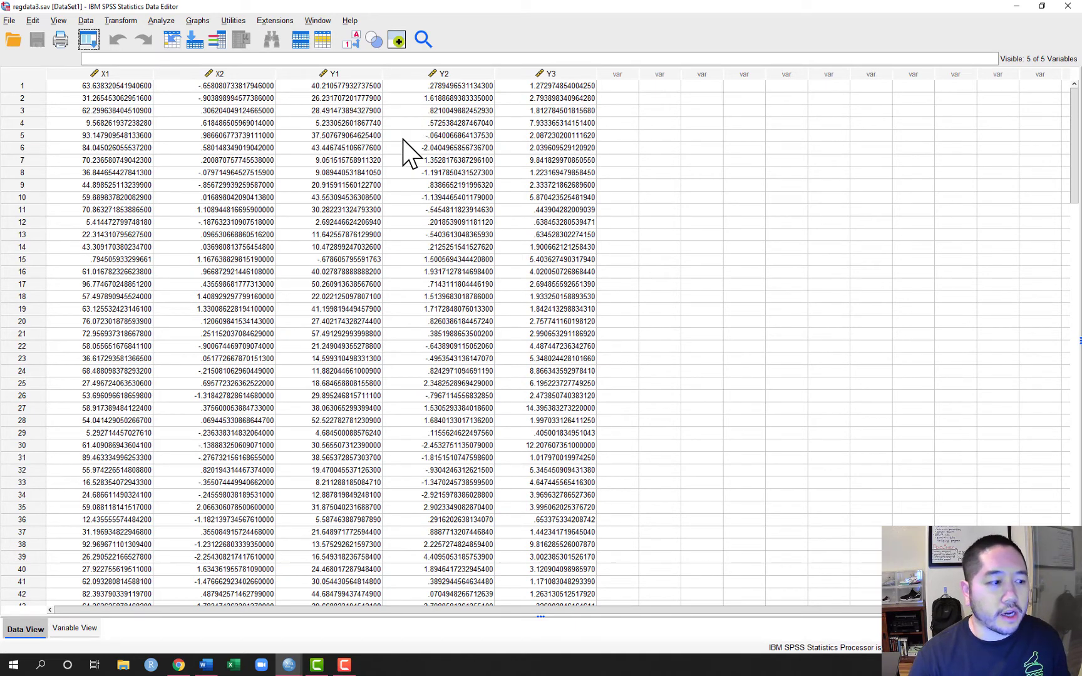
left_click(208, 665)
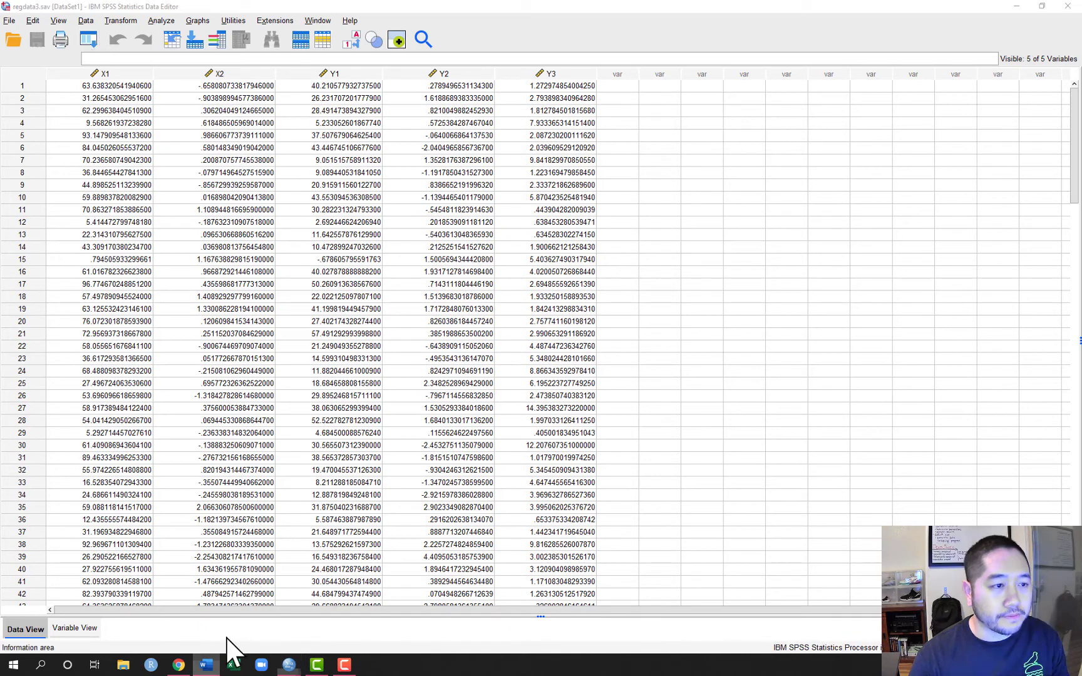
Create a matrix scatterplot of the variables X1, X2, Y1, Y2 and Y3
left_click(198, 21)
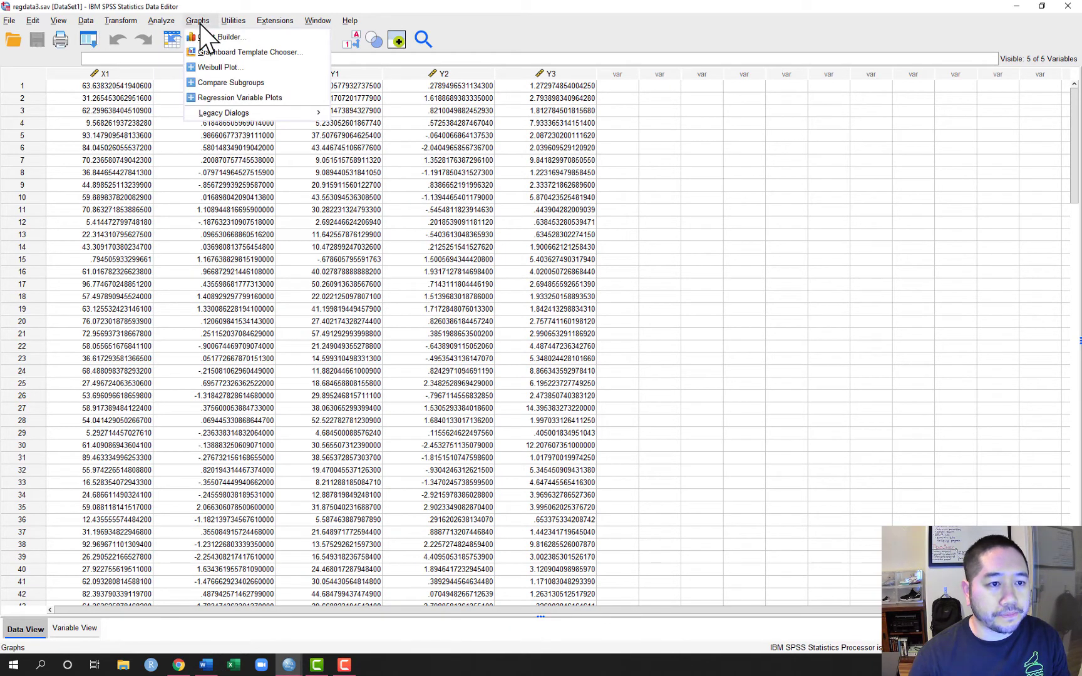
mouse_move(224, 113)
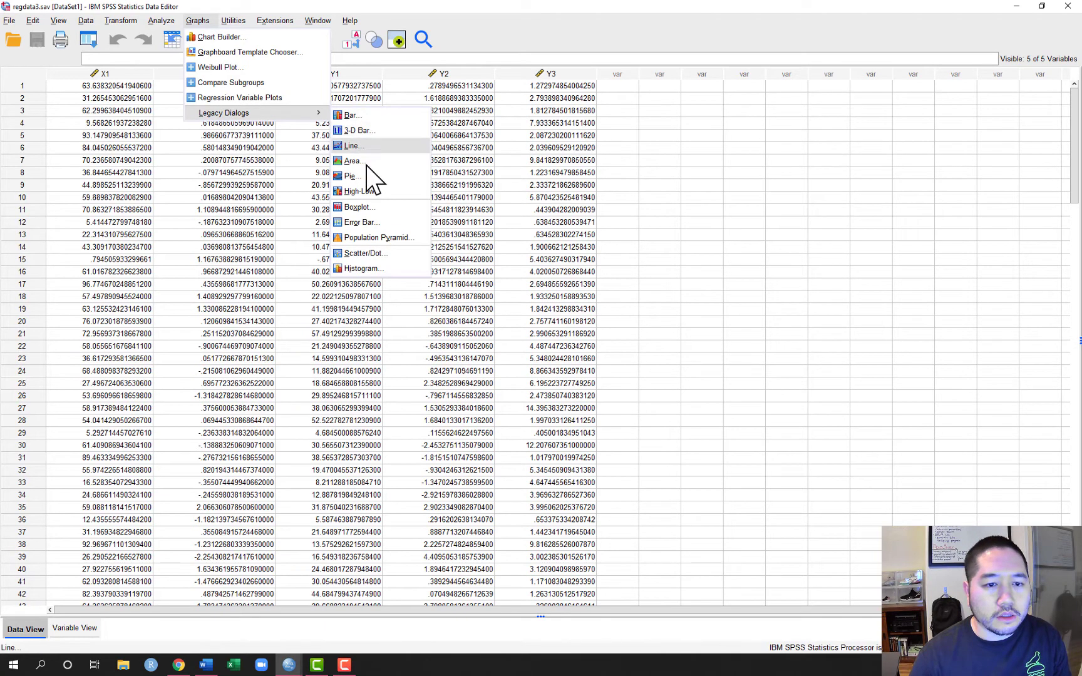
left_click(376, 254)
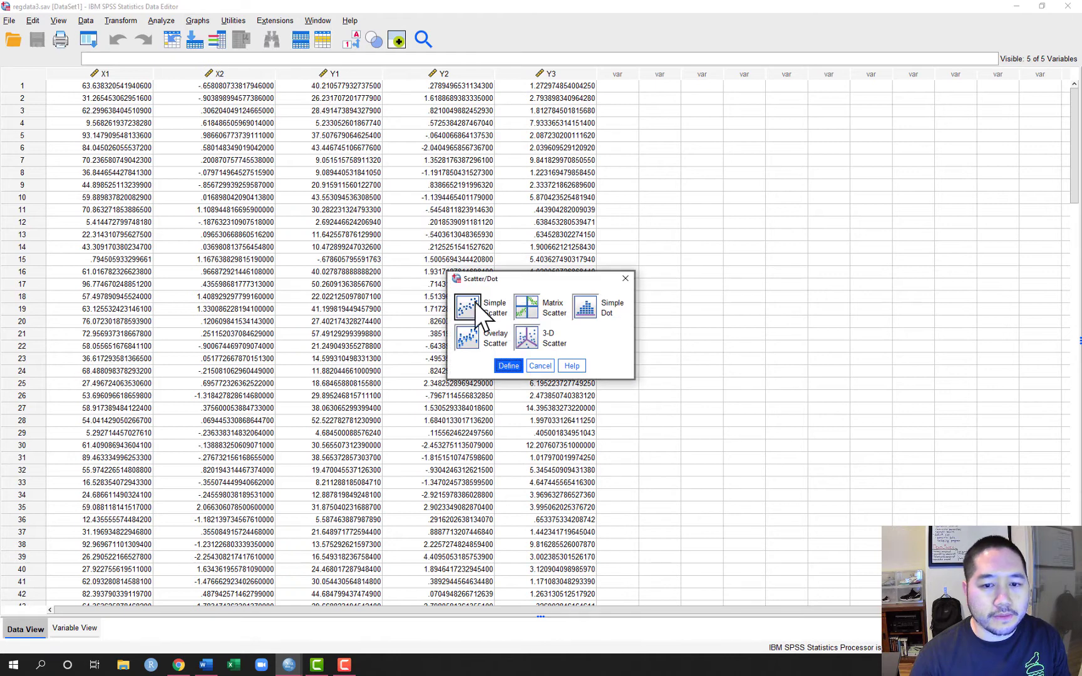
left_click(528, 308)
left_click(506, 369)
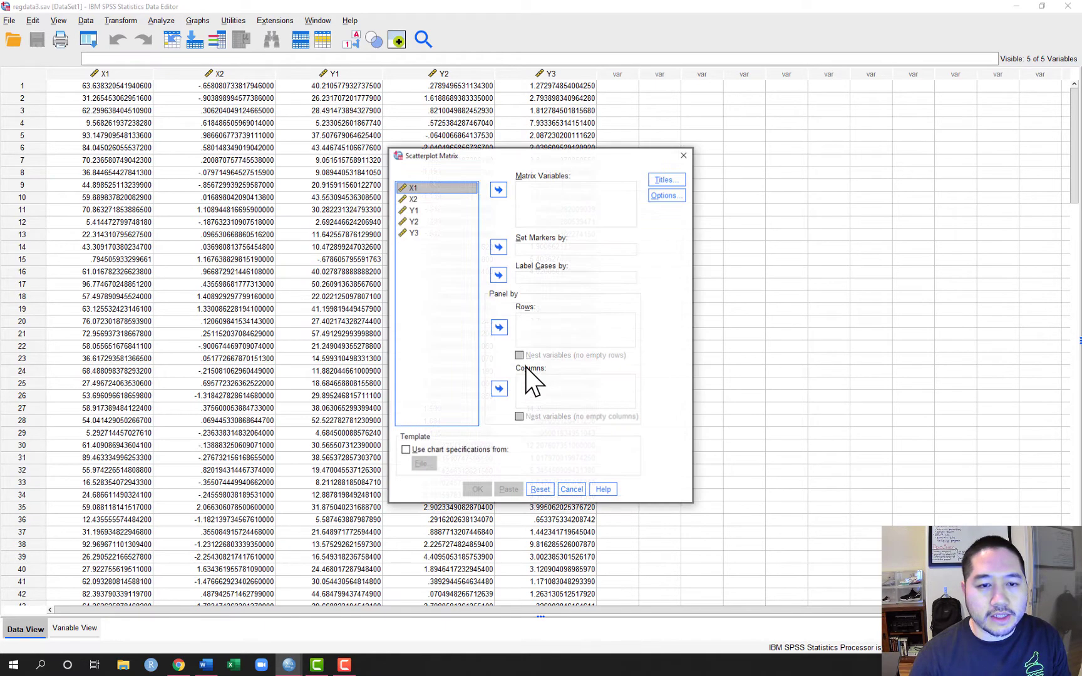
left_click(413, 233, "shift")
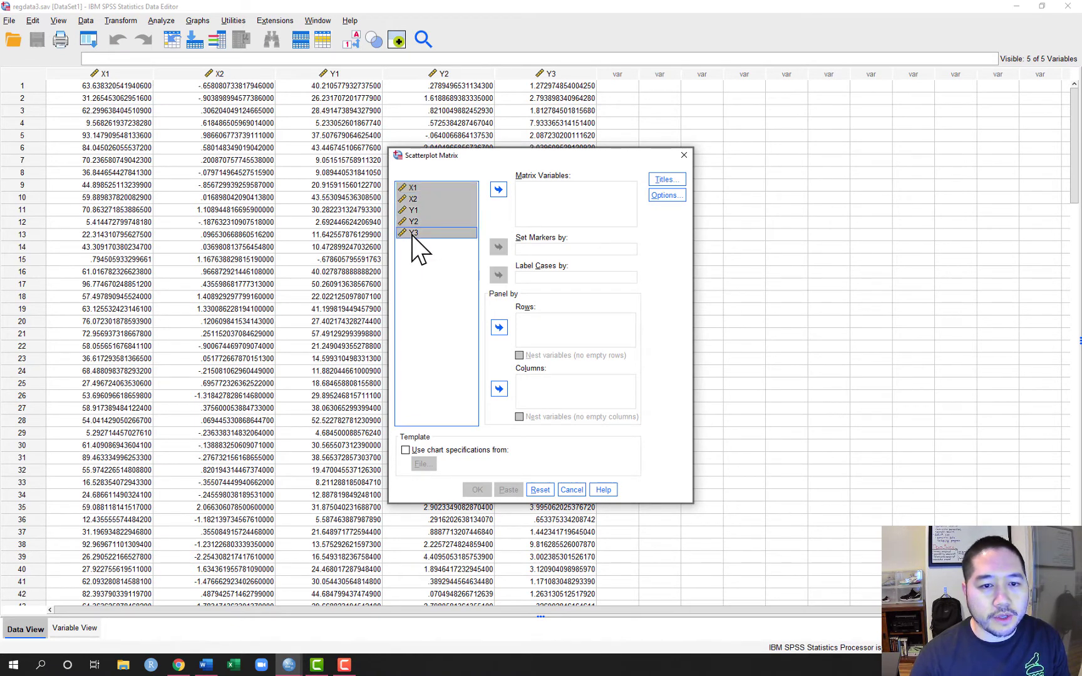
left_click(498, 189)
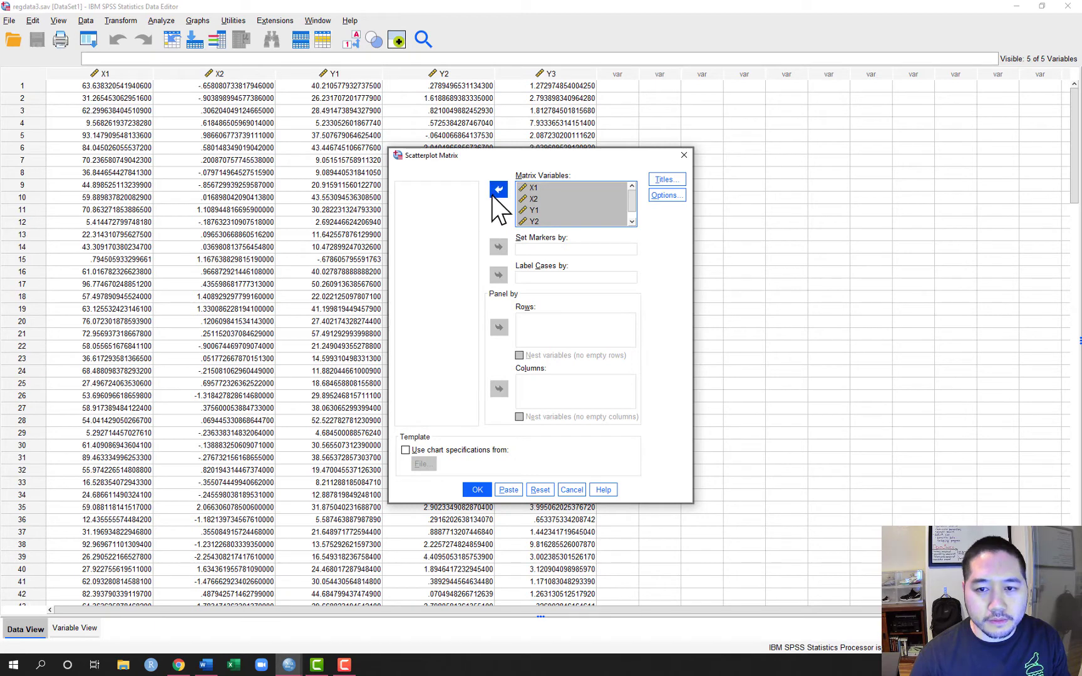
left_click(477, 490)
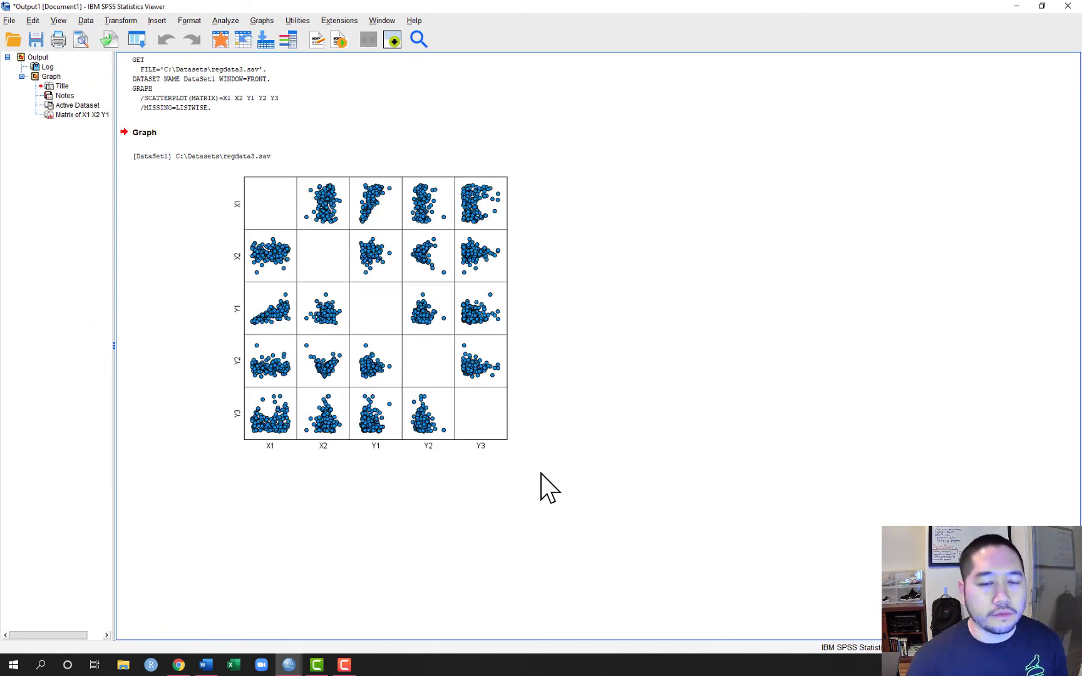
Enlarge the scatterplot matrix in the output to about 1175 by 569 points
left_click(387, 261)
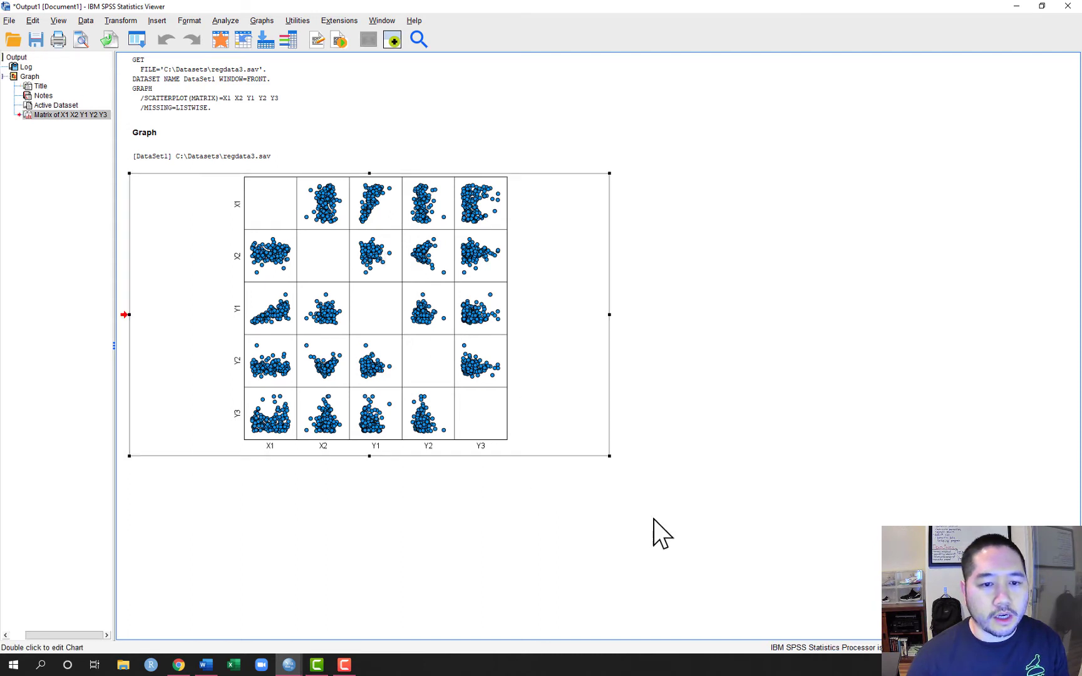
left_click_drag(610, 456, 996, 626)
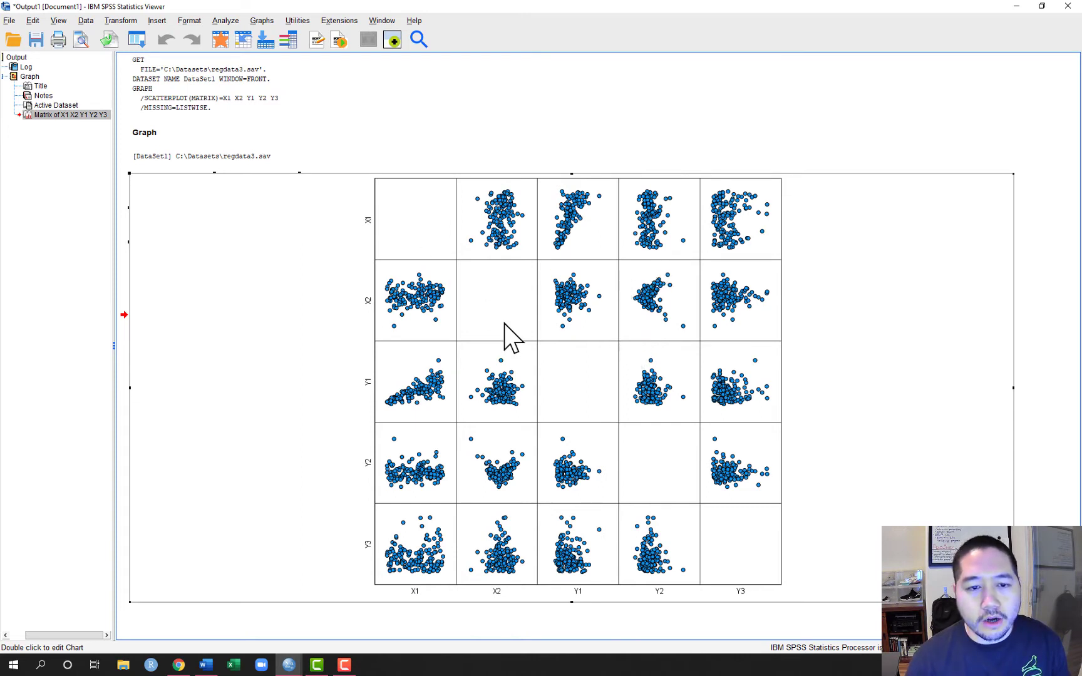
Open the scatterplot matrix for editing and show charts in its diagonal cells
left_click(847, 326)
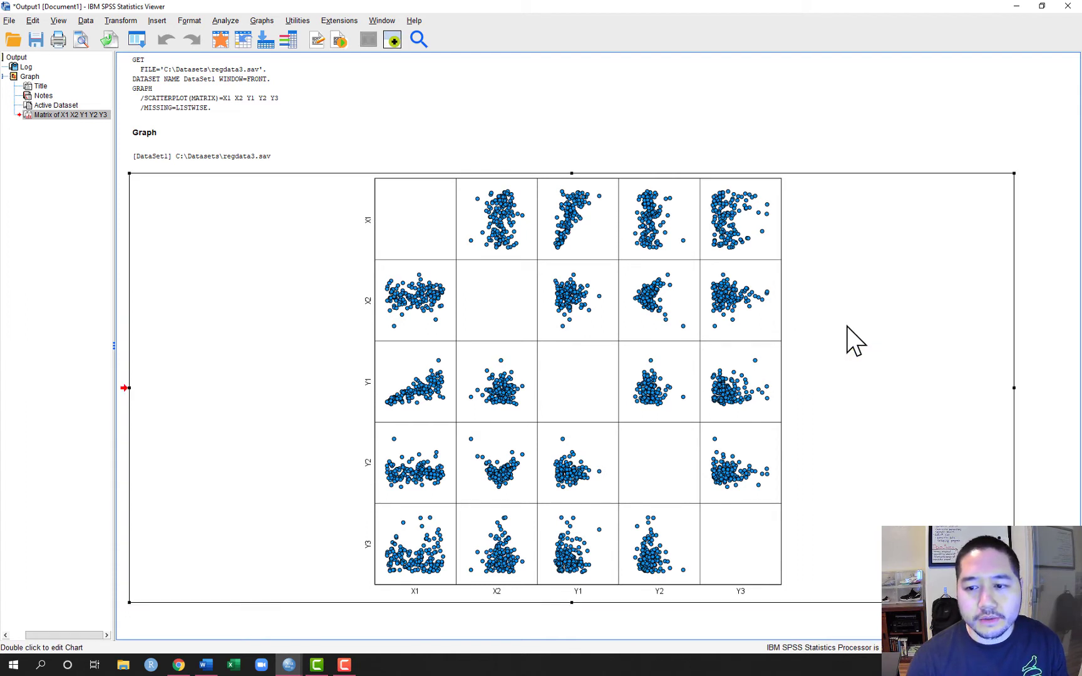
double_click(847, 327)
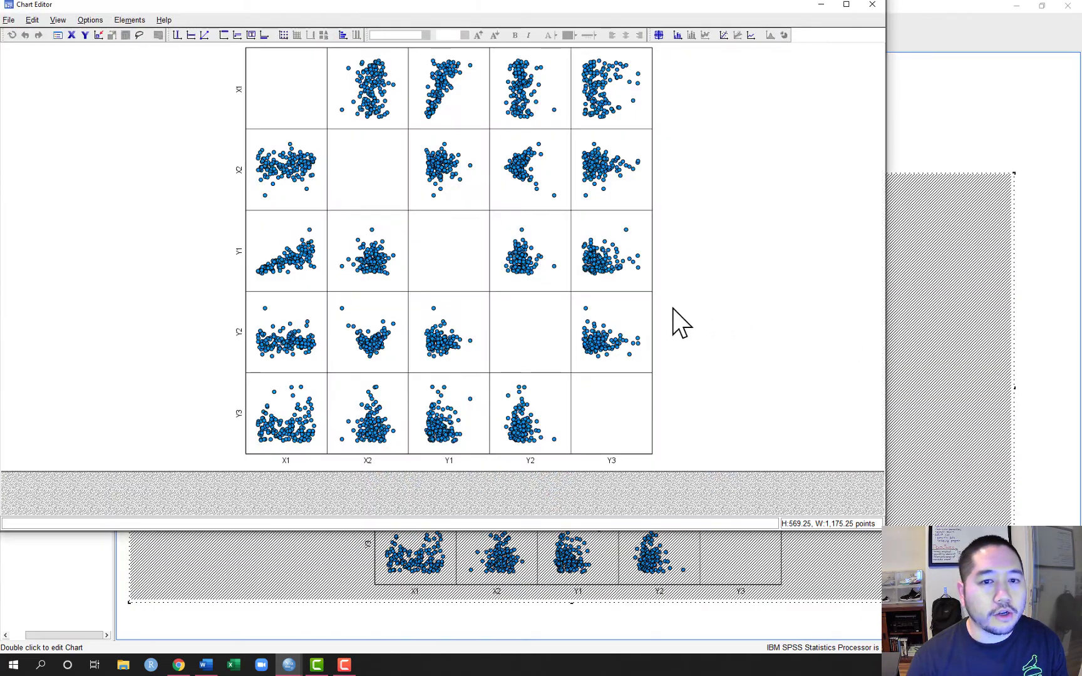
left_click(97, 23)
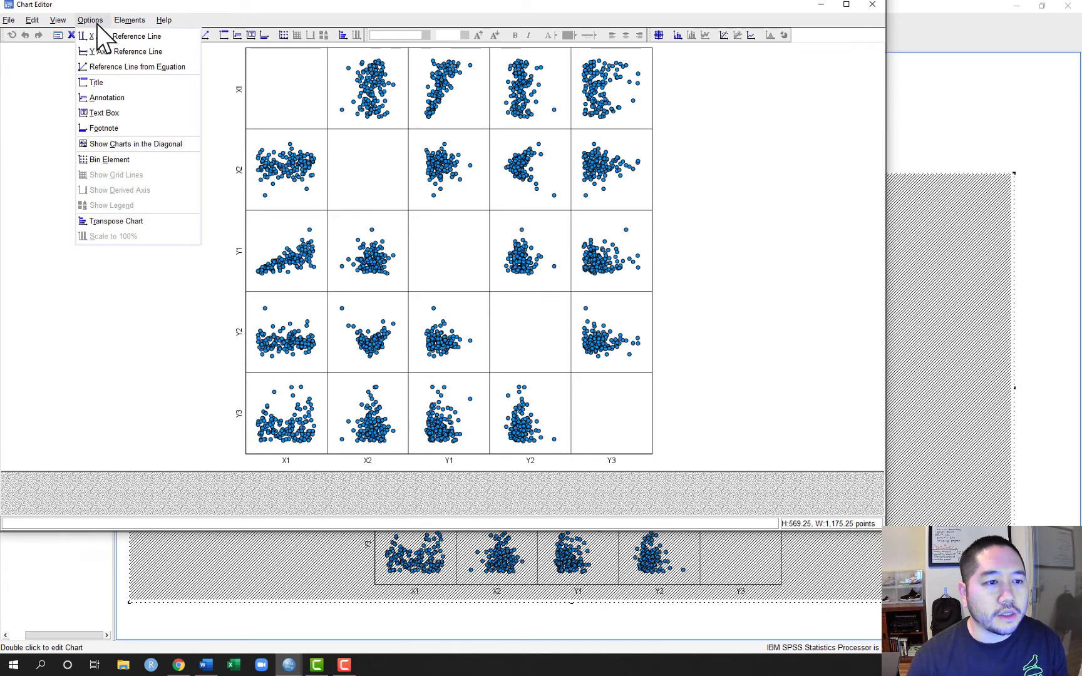
left_click(119, 145)
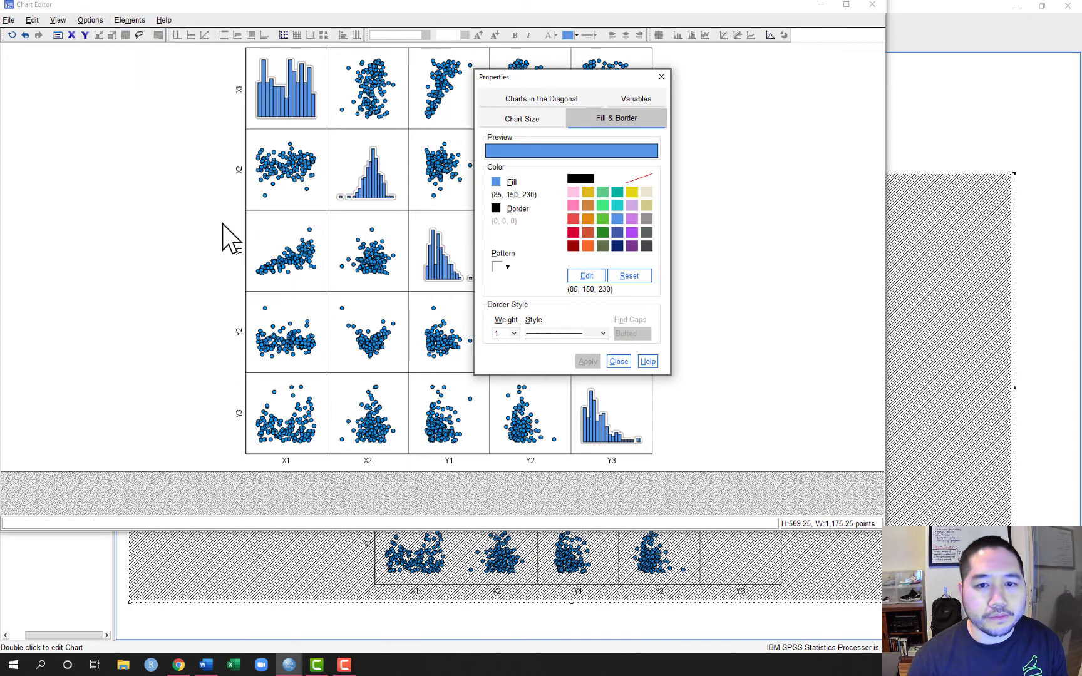
Try to apply an orange fill (243, 103, 42) to the diagonal histogram bars
left_click(613, 119)
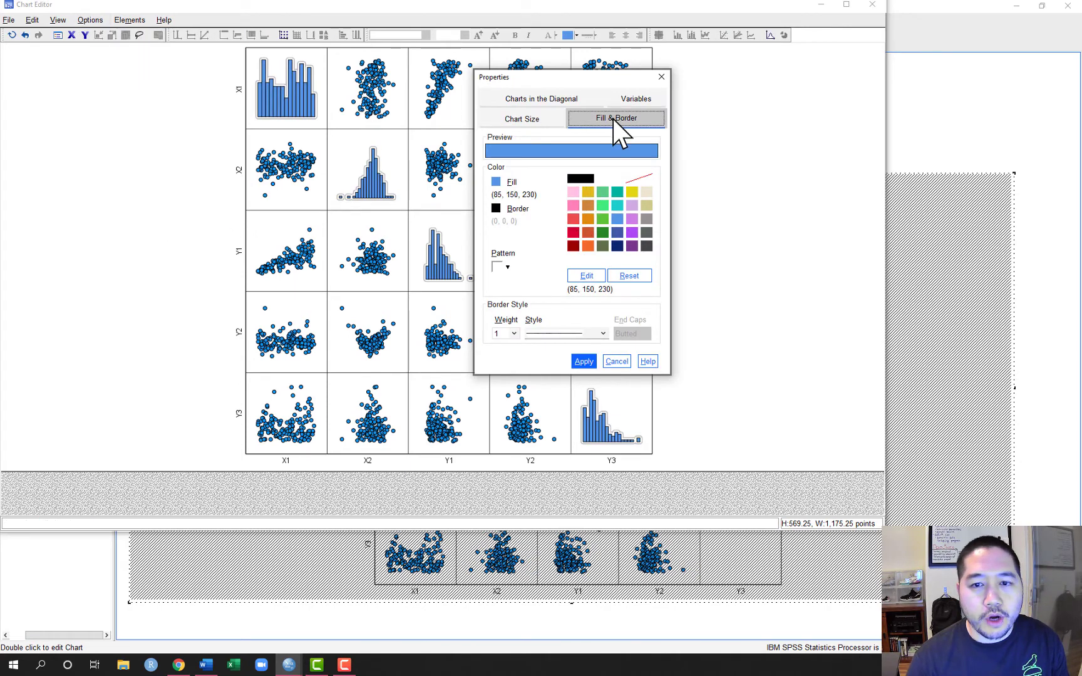
left_click(496, 182)
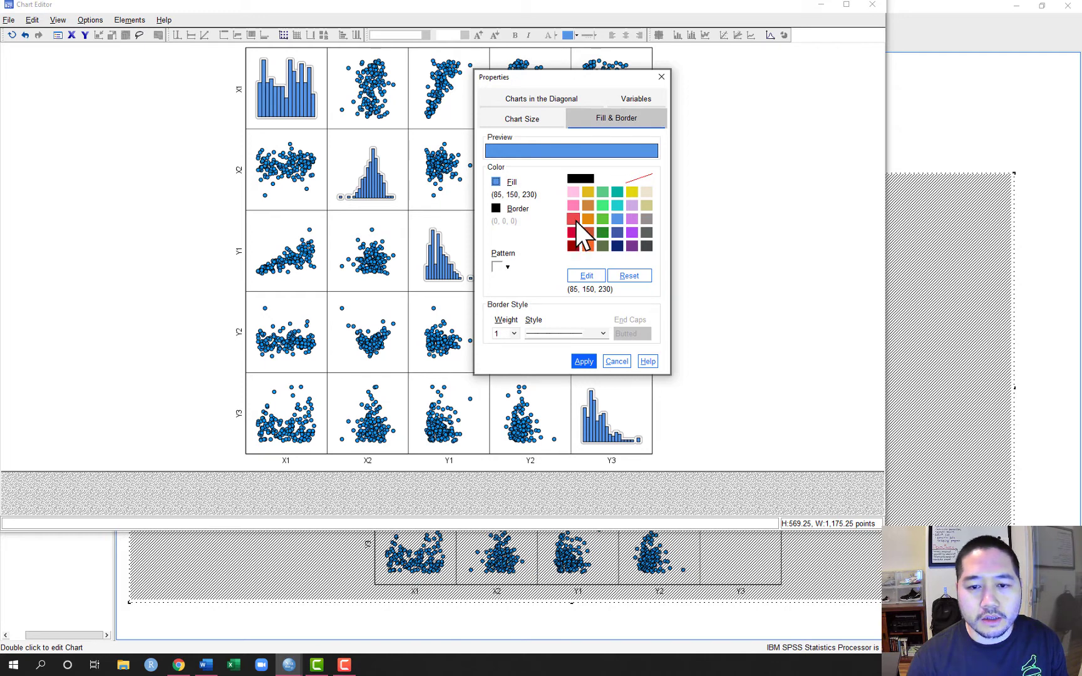
left_click(587, 245)
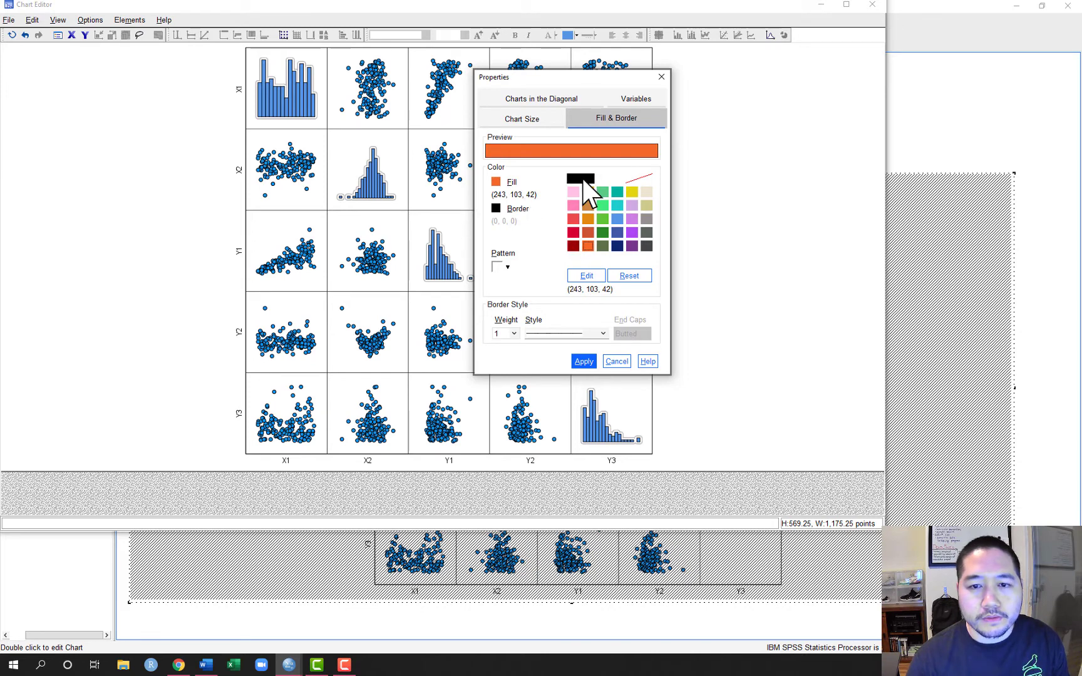
left_click(591, 363)
left_click(587, 180)
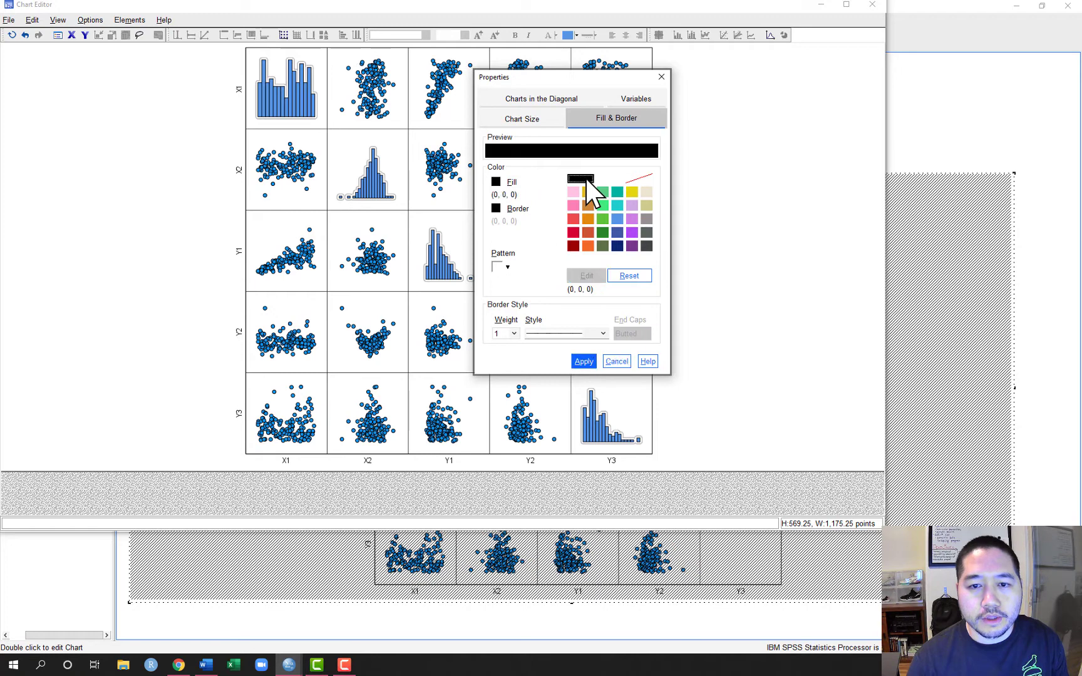
left_click(589, 246)
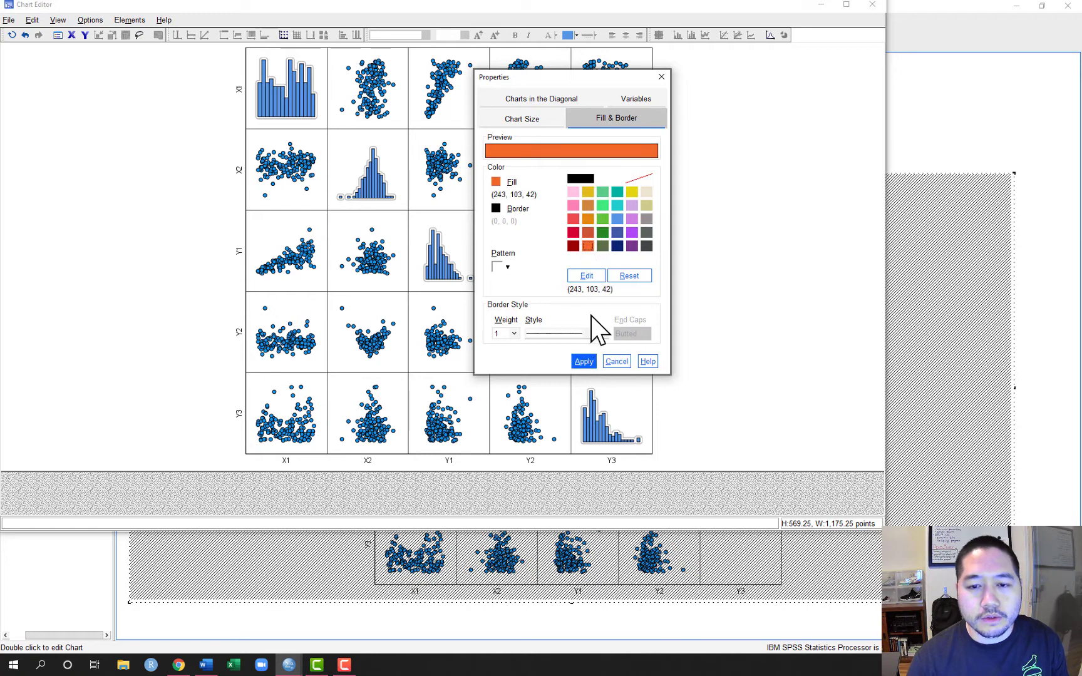
left_click(592, 181)
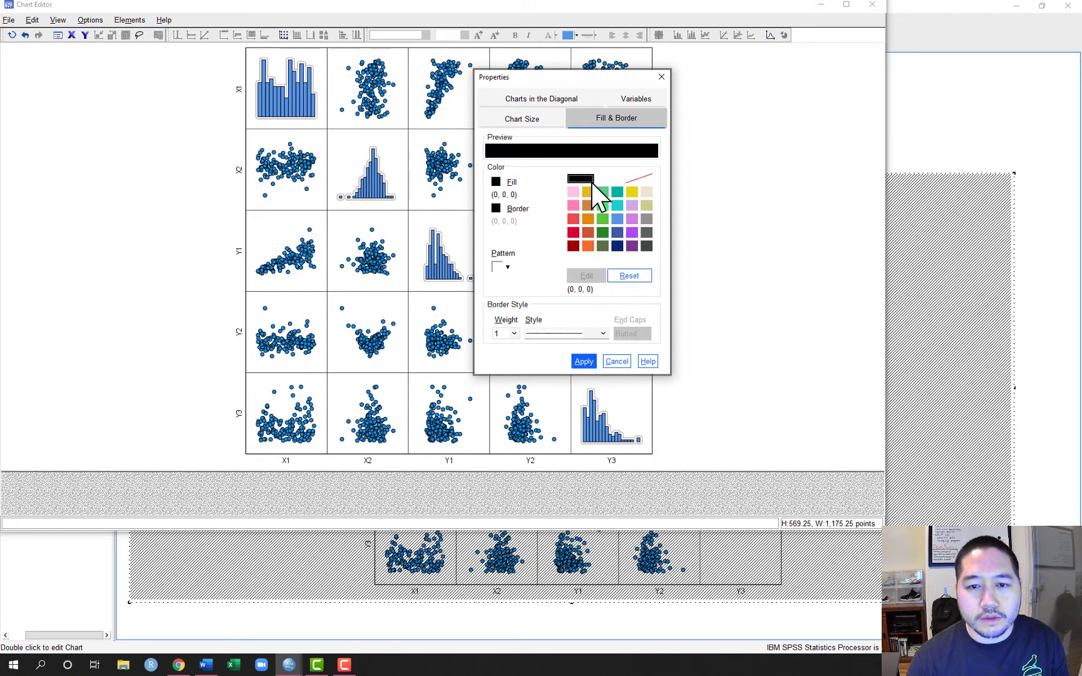
left_click(588, 246)
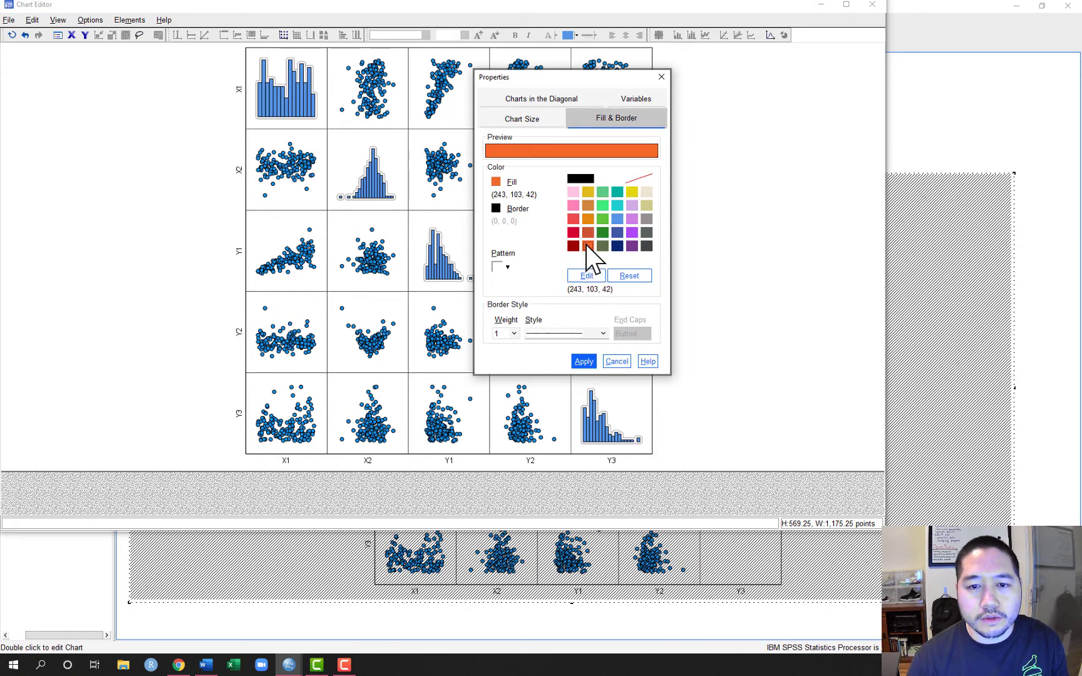
left_click(584, 362)
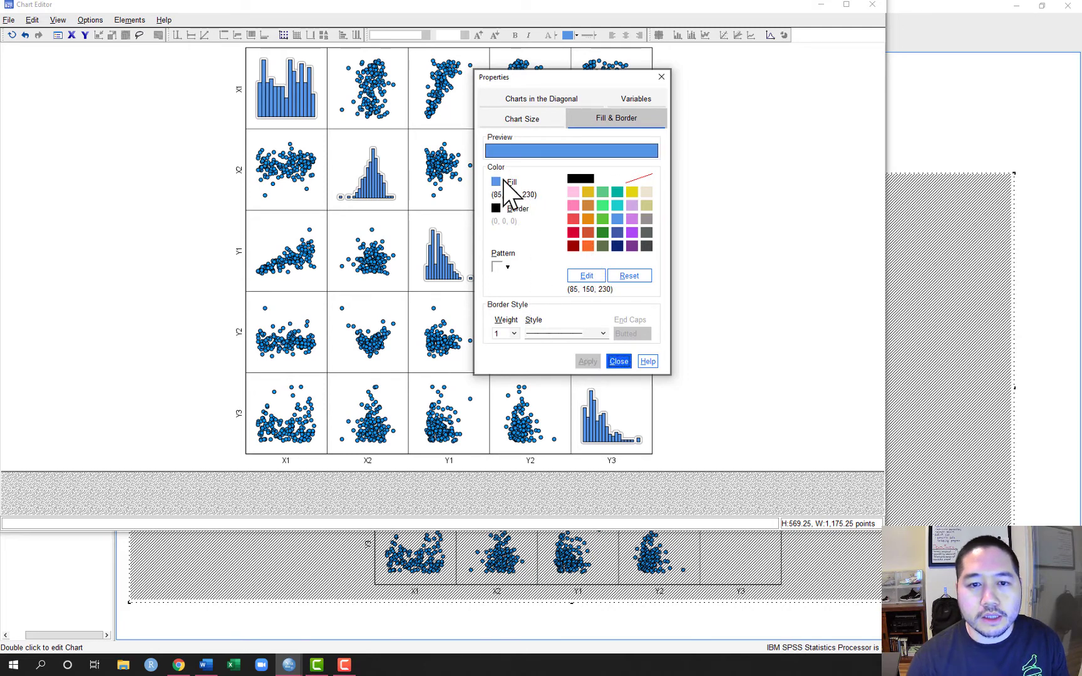
Retry the orange fill (243, 103, 42) on the diagonal histogram bars and close their properties
left_click(588, 246)
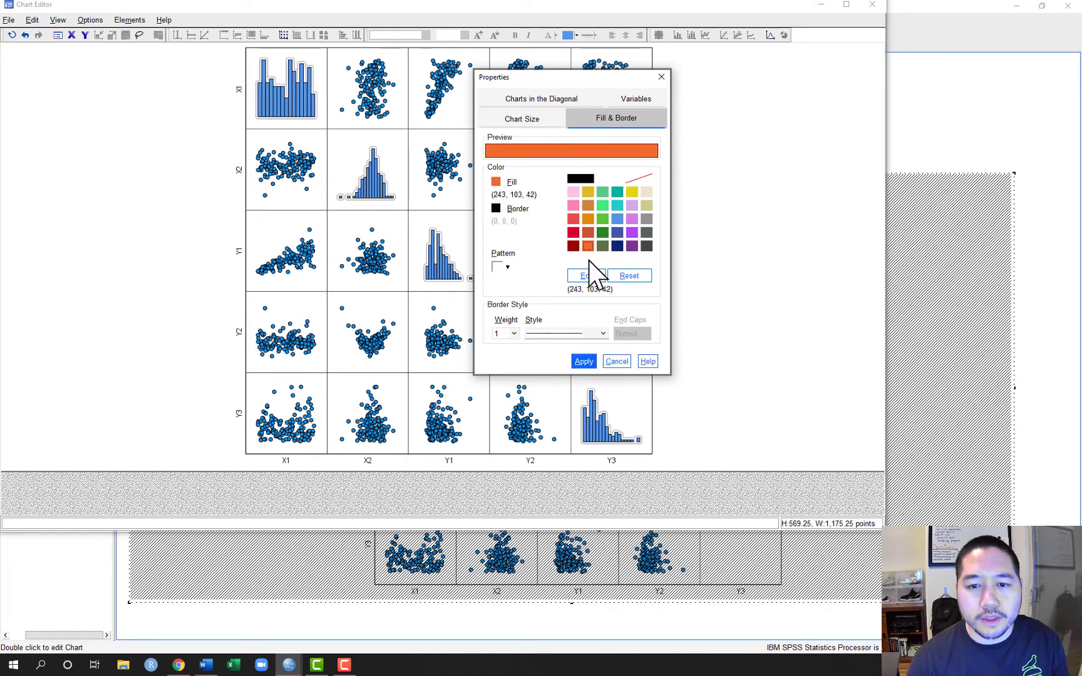
left_click(587, 362)
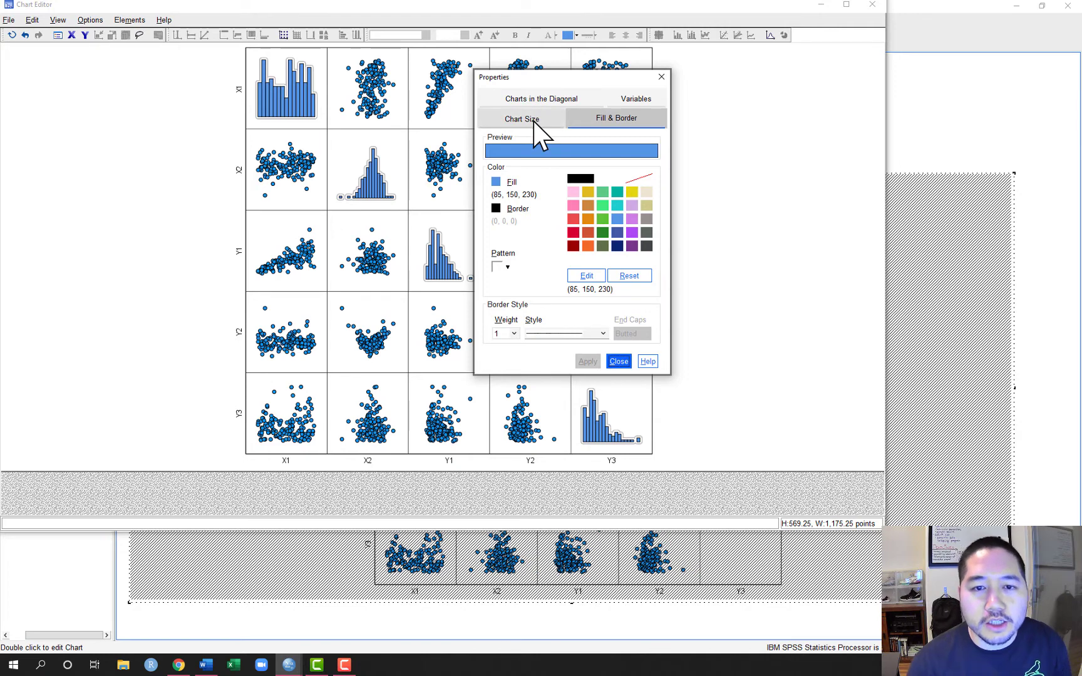
left_click(550, 100)
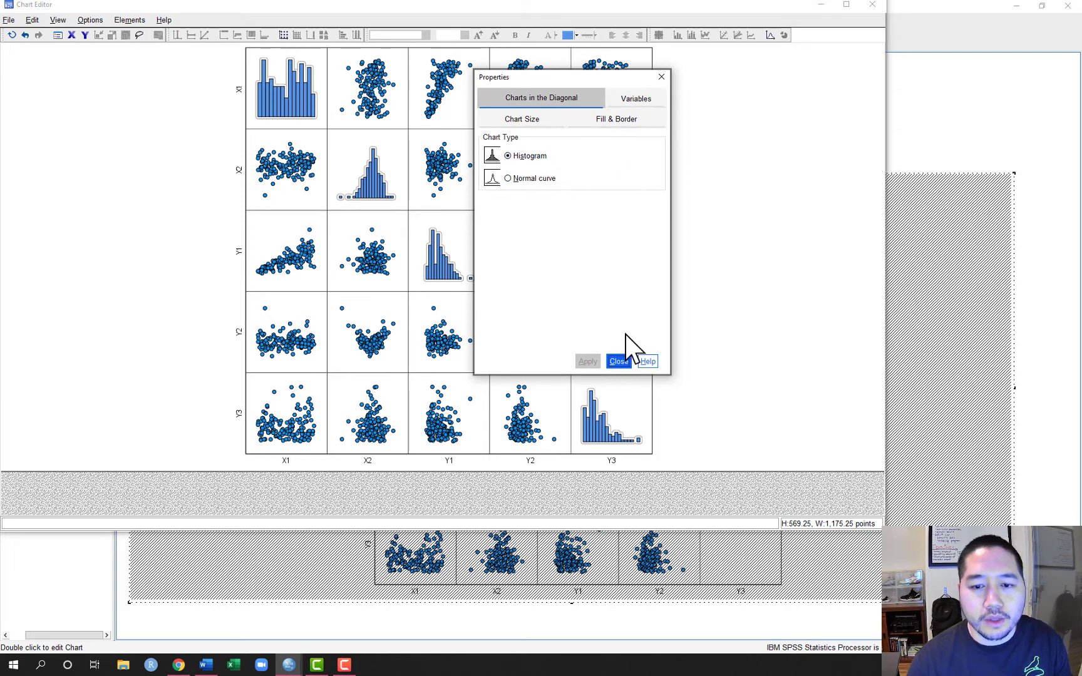
left_click(613, 362)
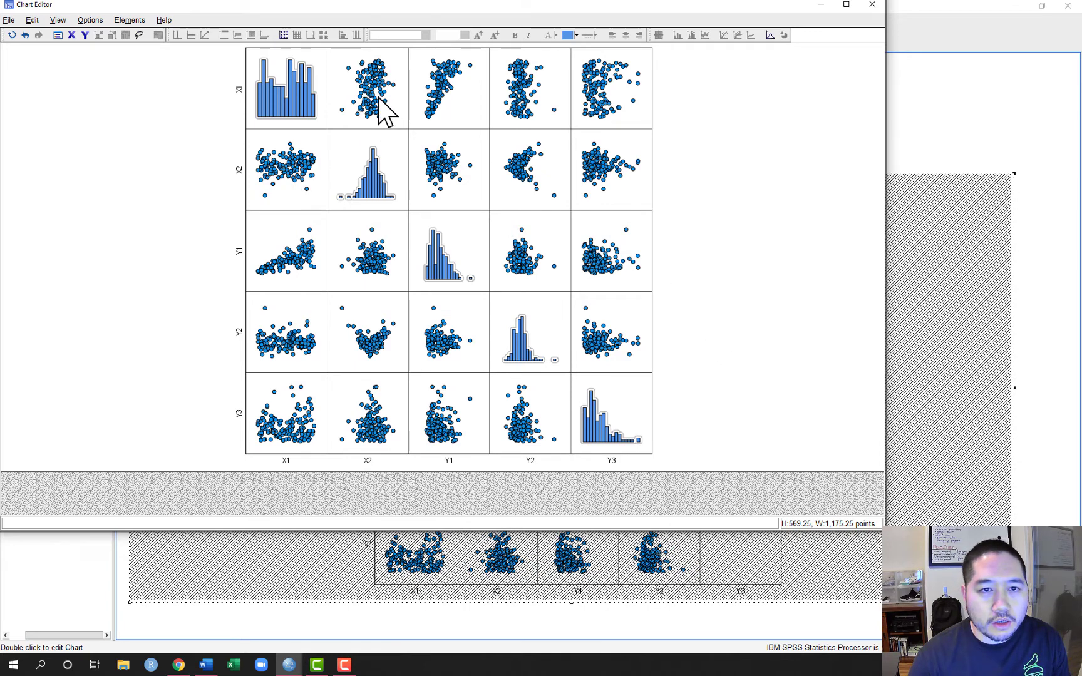
Choose a black fill (0, 0, 0) for the point markers of the scatterplot matrix
double_click(529, 95)
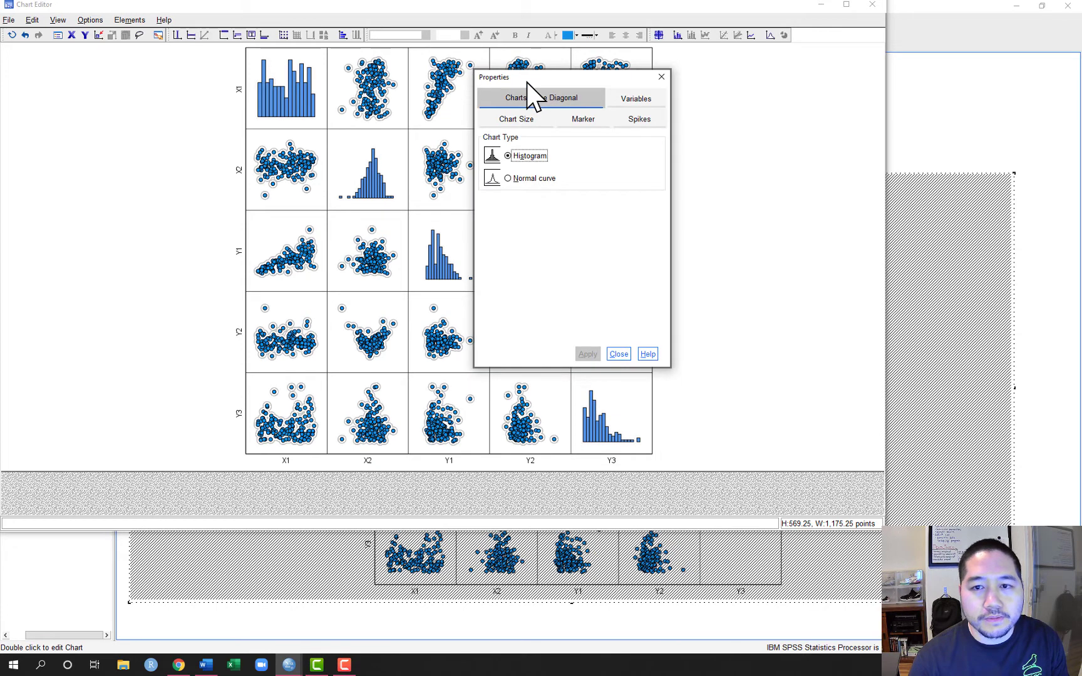
left_click(584, 121)
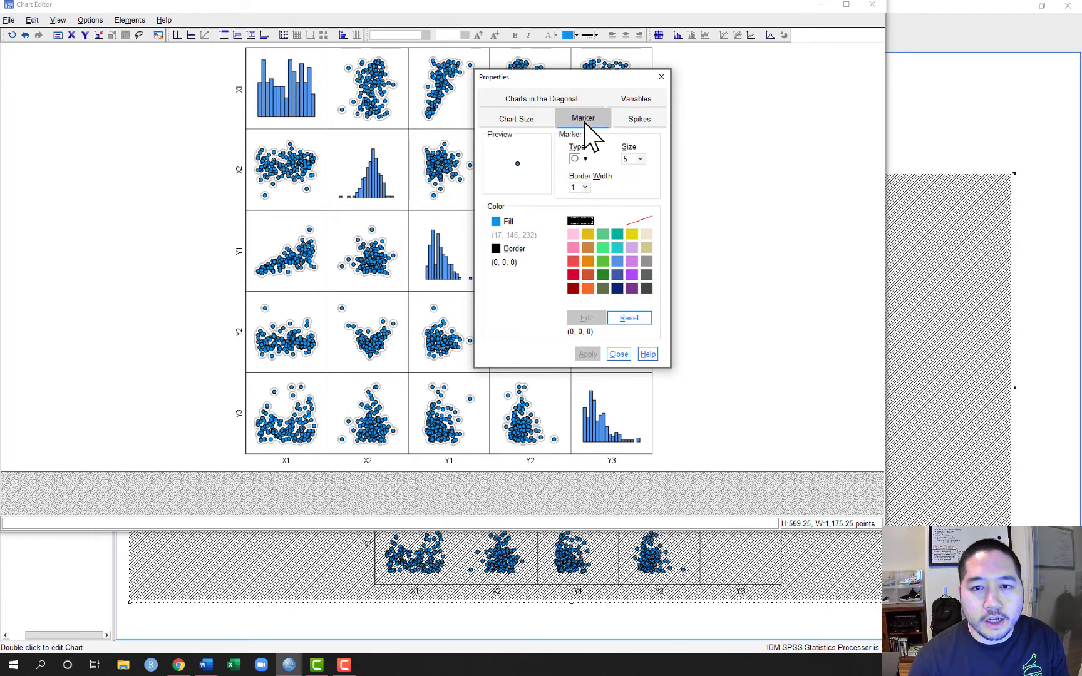
left_click(585, 160)
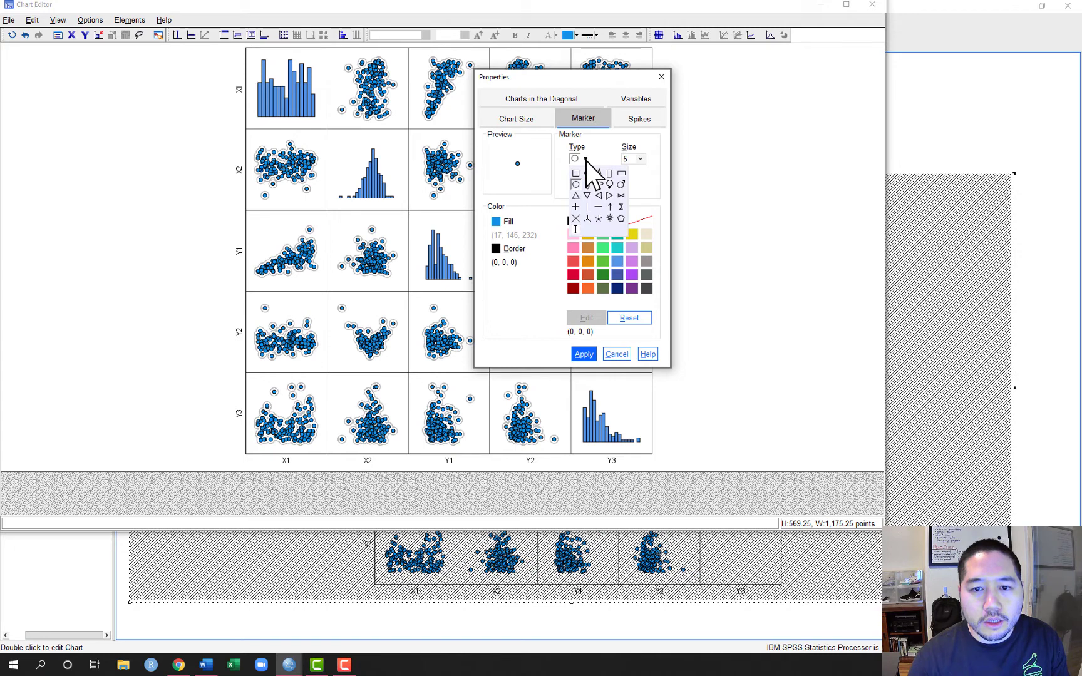
left_click(586, 161)
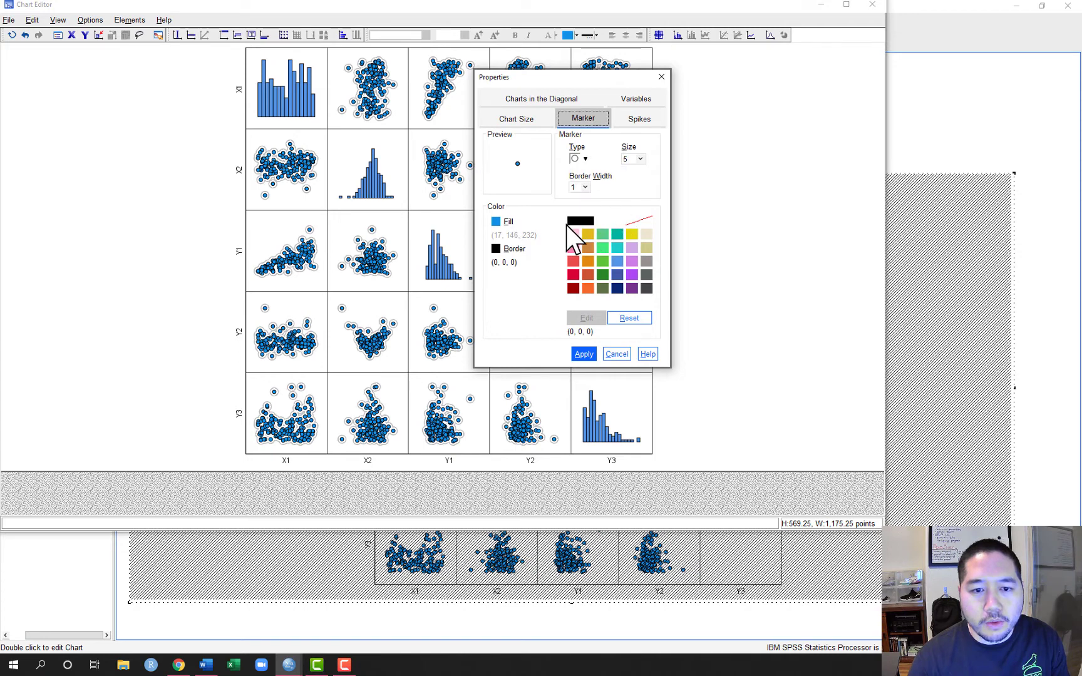
left_click(502, 222)
left_click(580, 221)
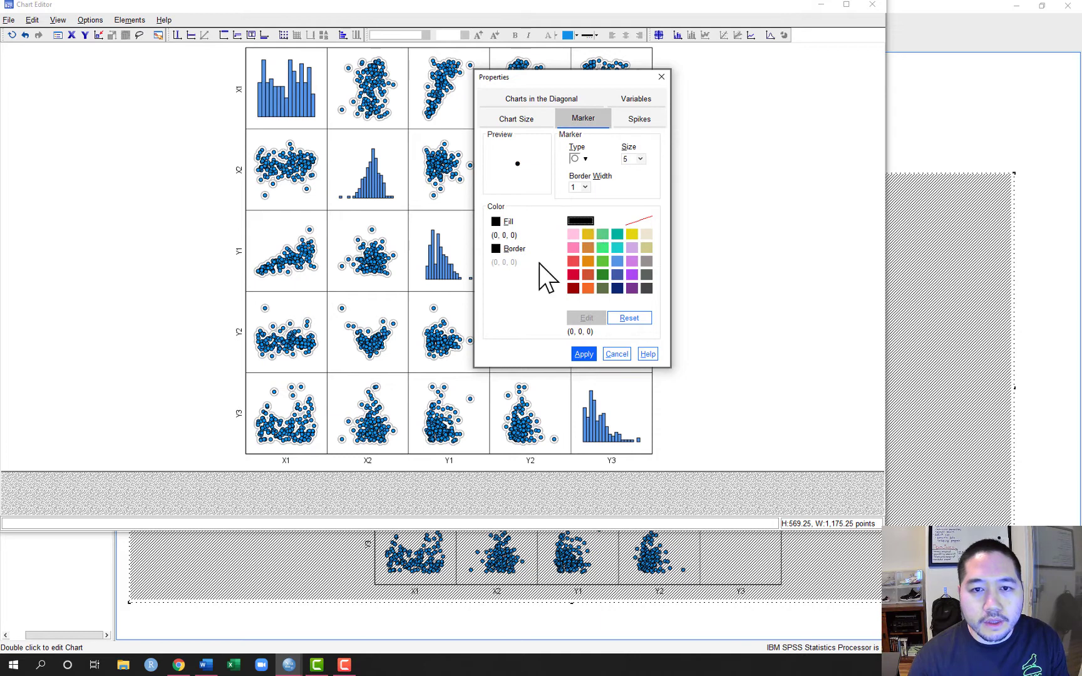
Set the marker size to 4, apply the marker formatting and close the chart editor
left_click(640, 161)
scroll(640, 176, "up", 1)
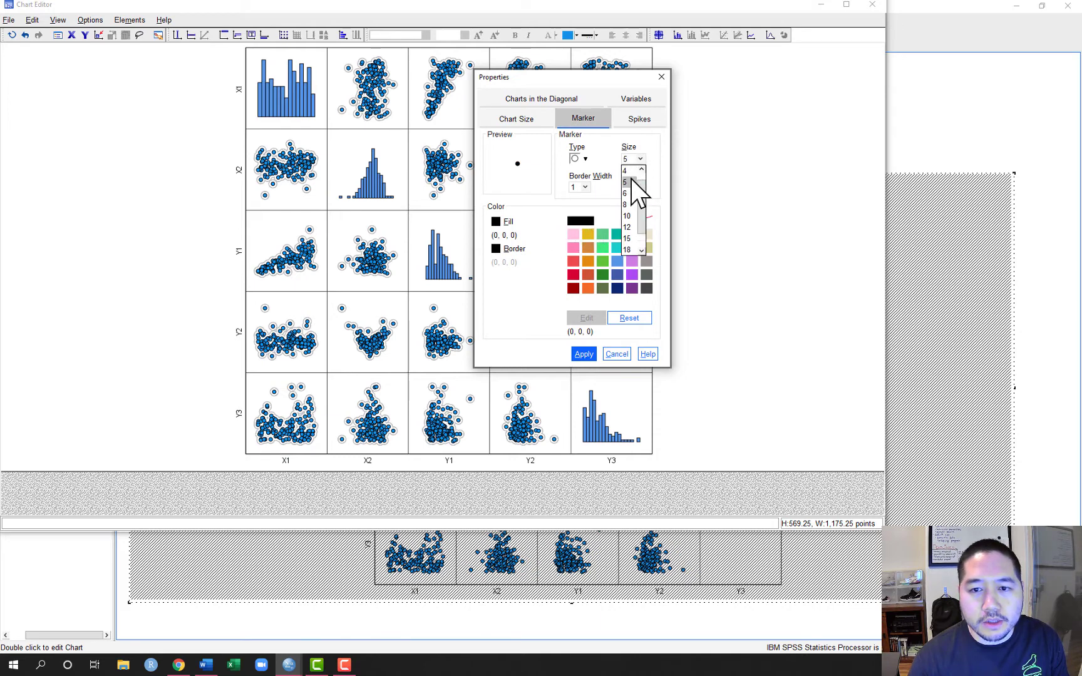
left_click(630, 173)
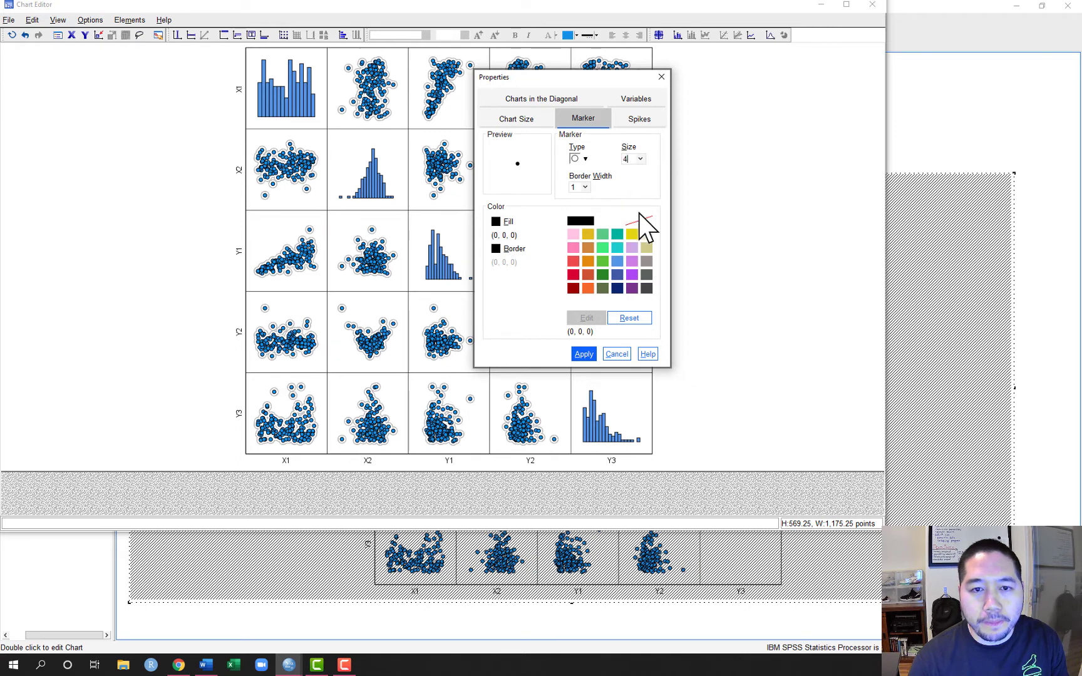
left_click(590, 359)
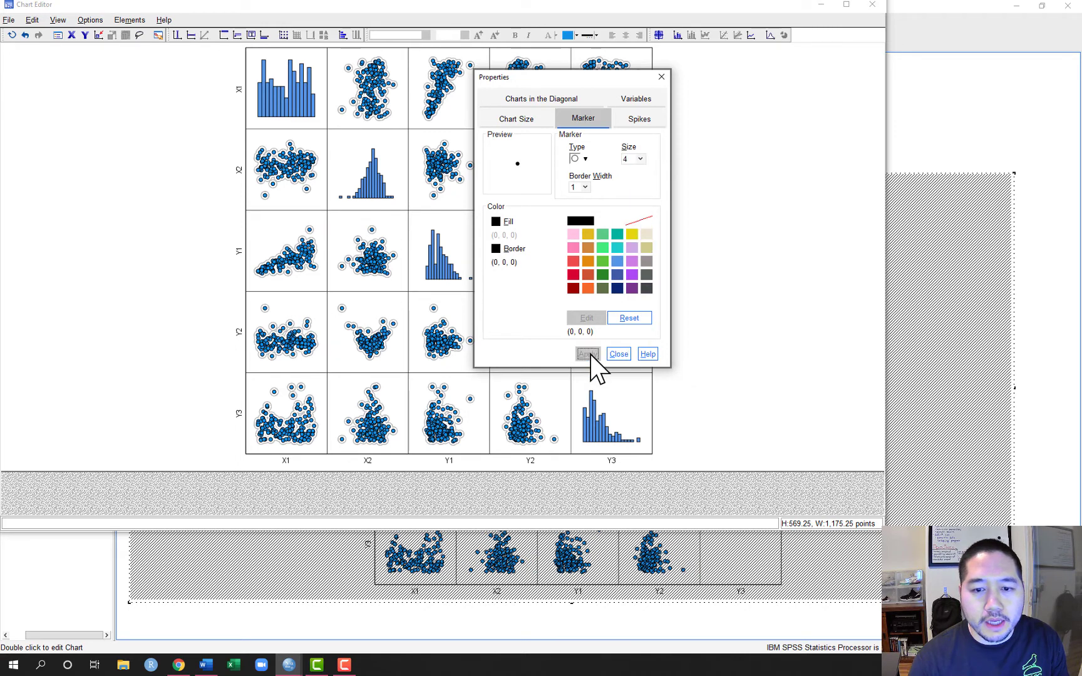
left_click(619, 354)
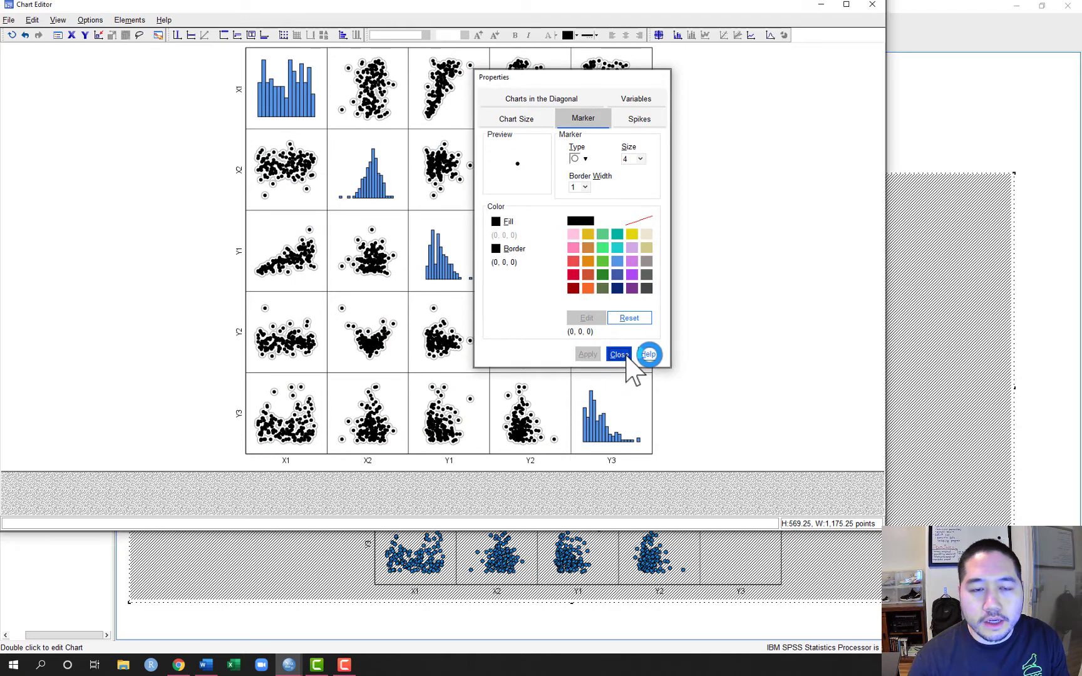
left_click(873, 6)
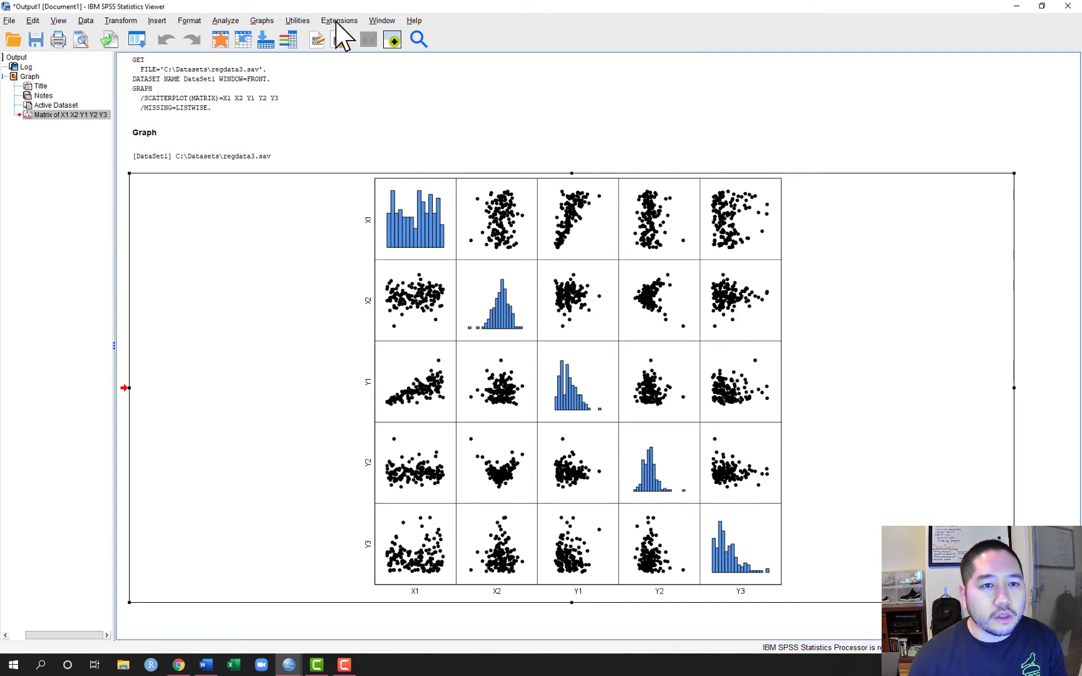
Set up a linear regression on the regdata3.sav data with Y1 as dependent and X1 as independent variable
left_click(297, 665)
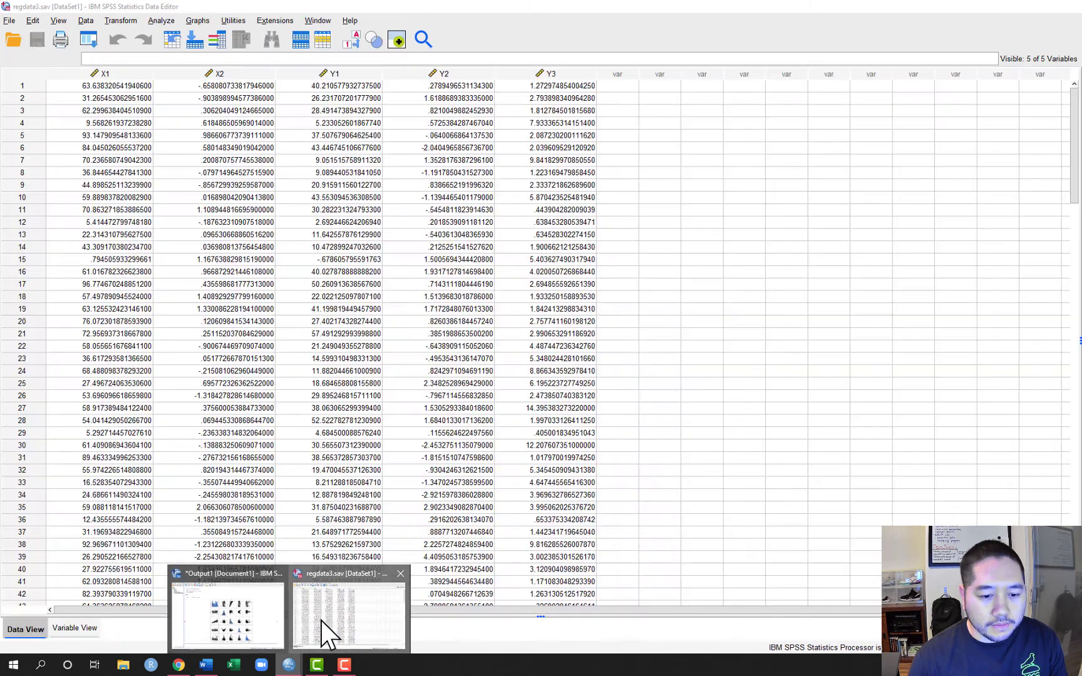
left_click(321, 621)
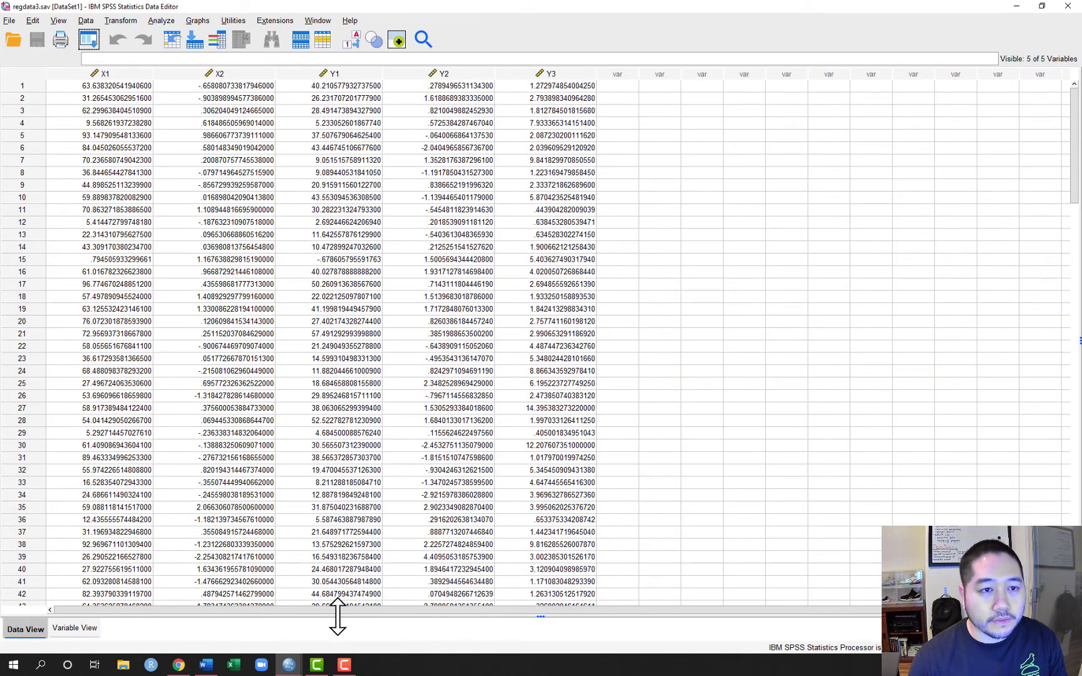
left_click(166, 23)
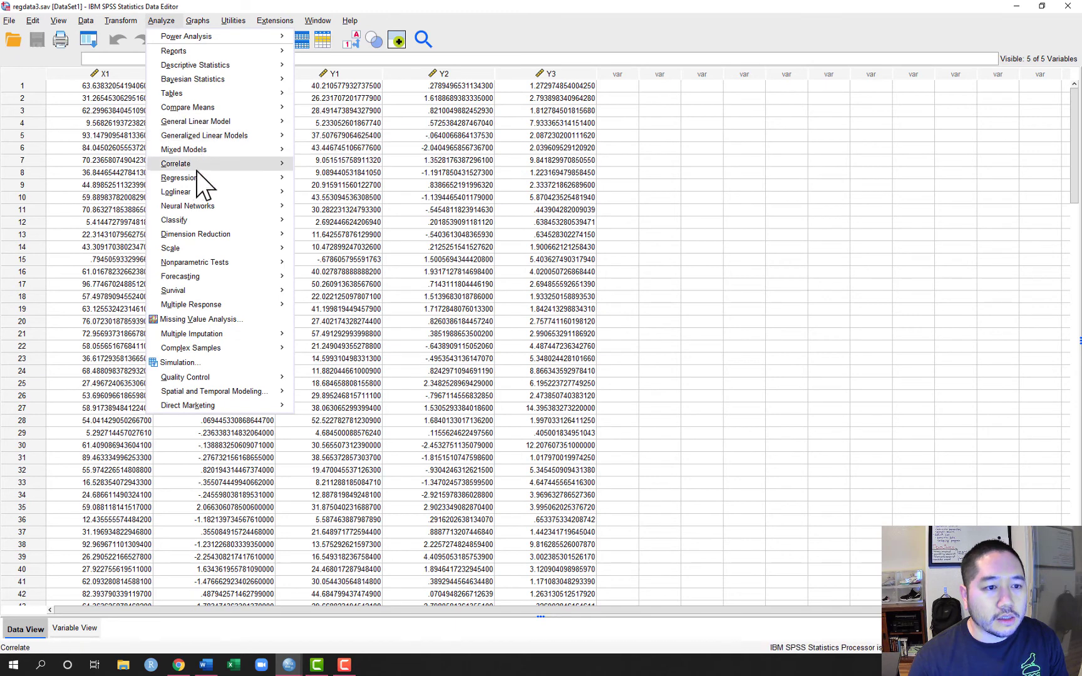
mouse_move(209, 192)
mouse_move(276, 182)
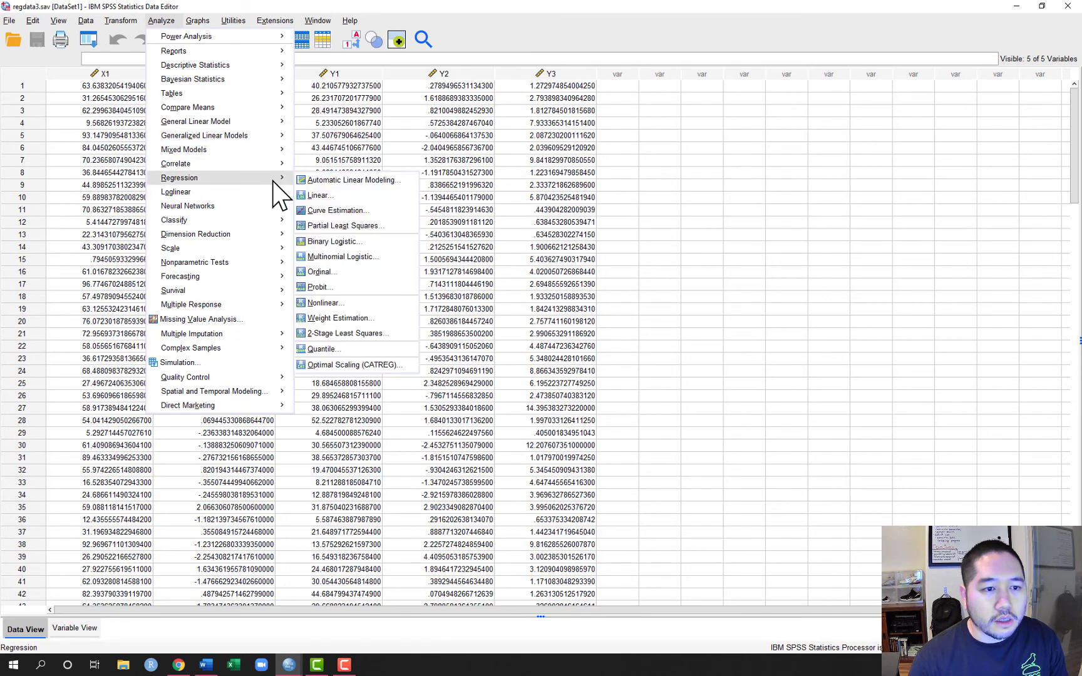
left_click(339, 195)
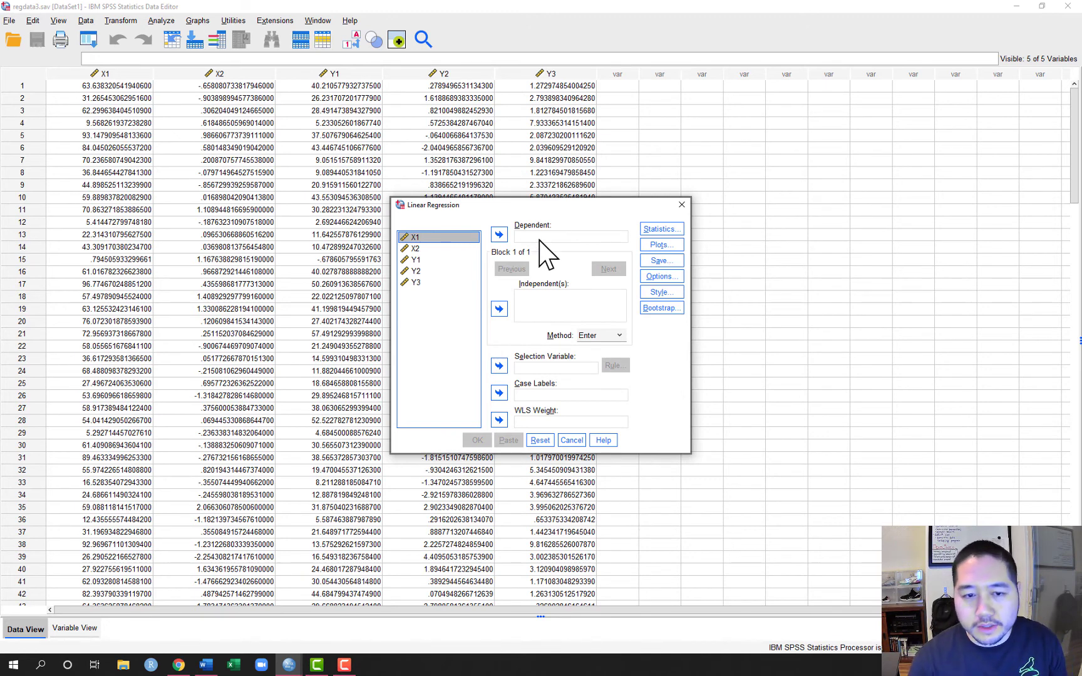
left_click(416, 260)
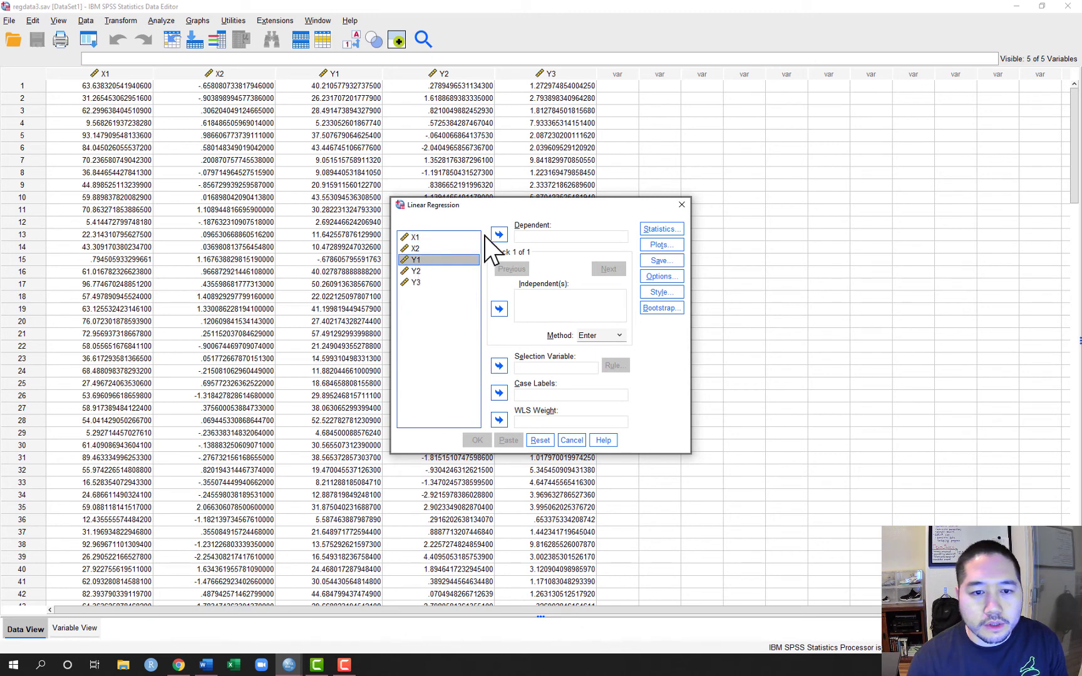
left_click(499, 235)
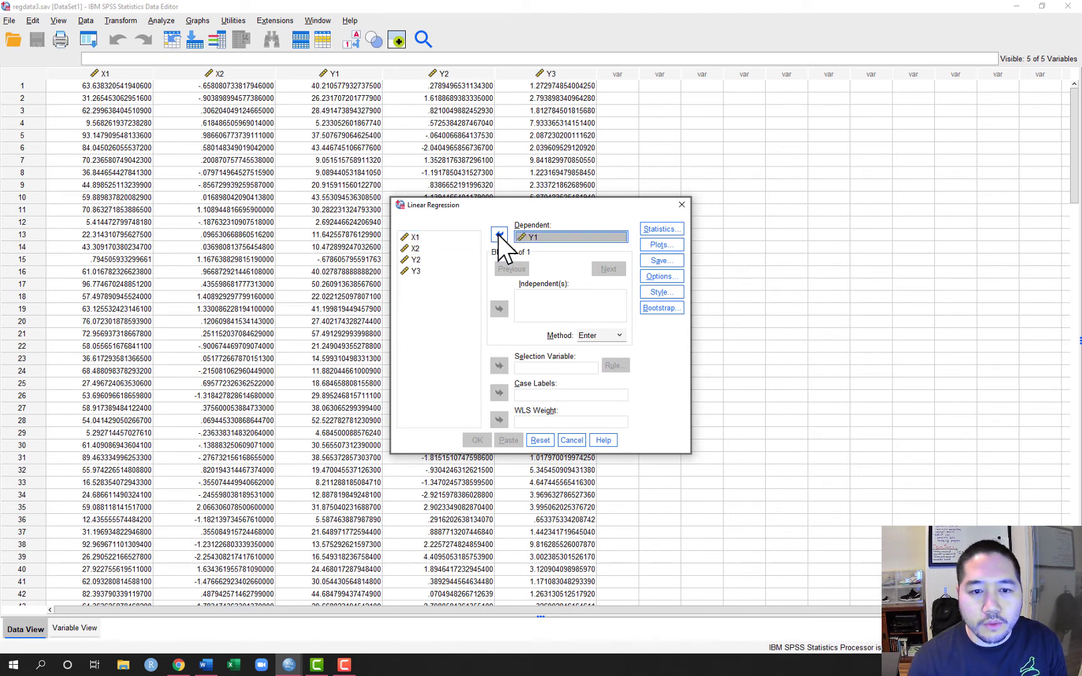
left_click(419, 237)
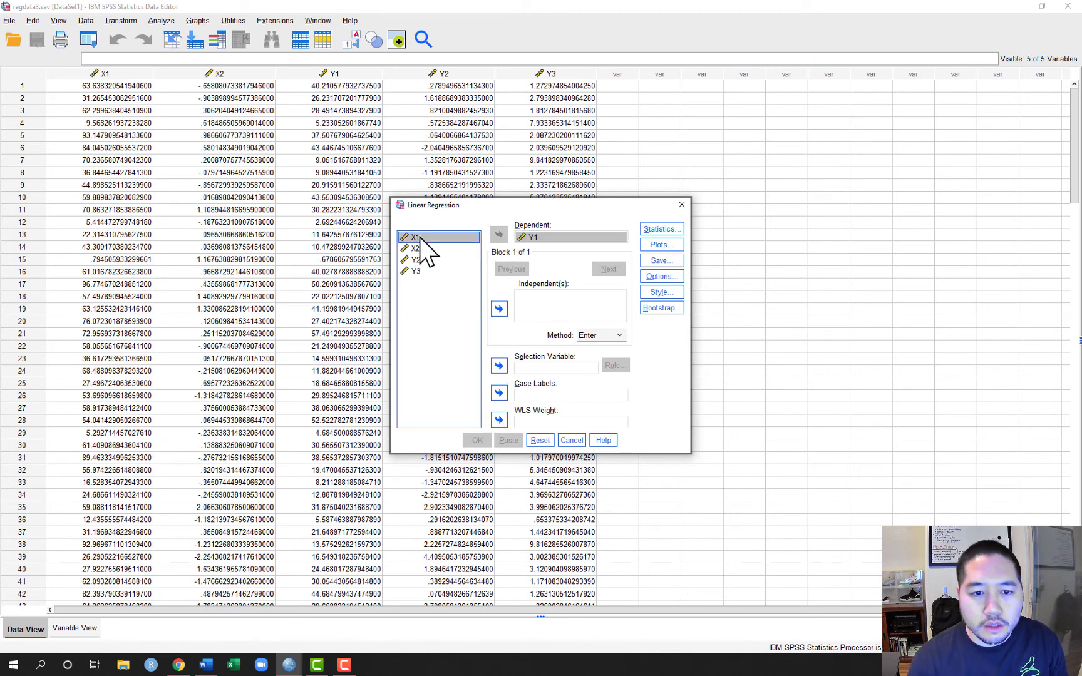
left_click(495, 310)
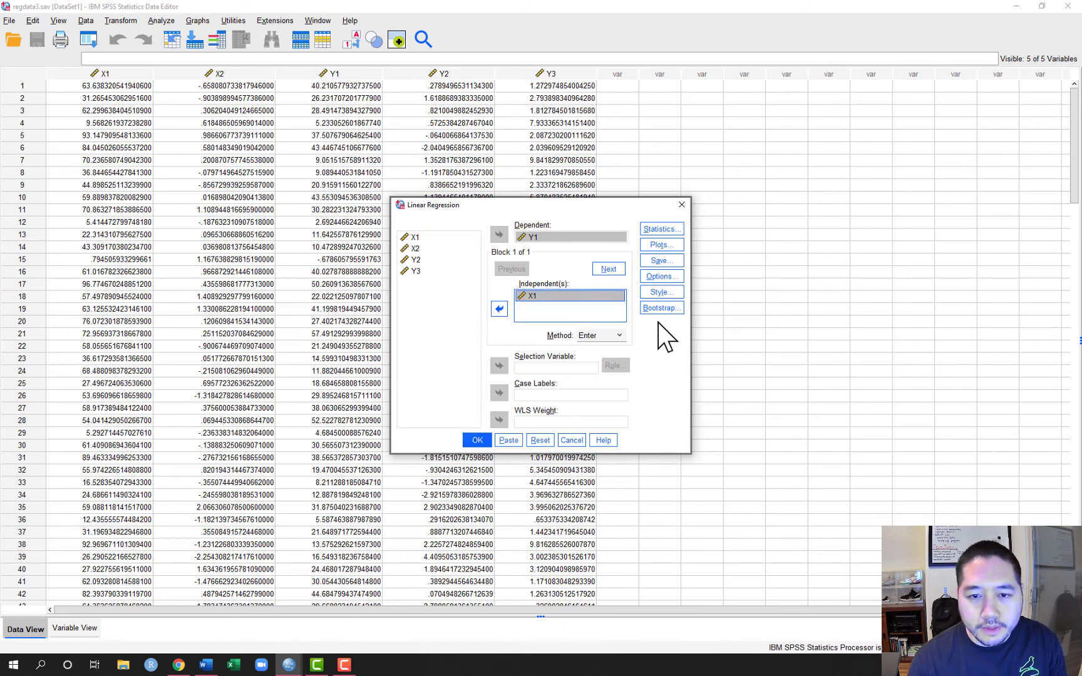
Save the unstandardized predicted values and unstandardized residuals as new variables and run the regression
left_click(665, 261)
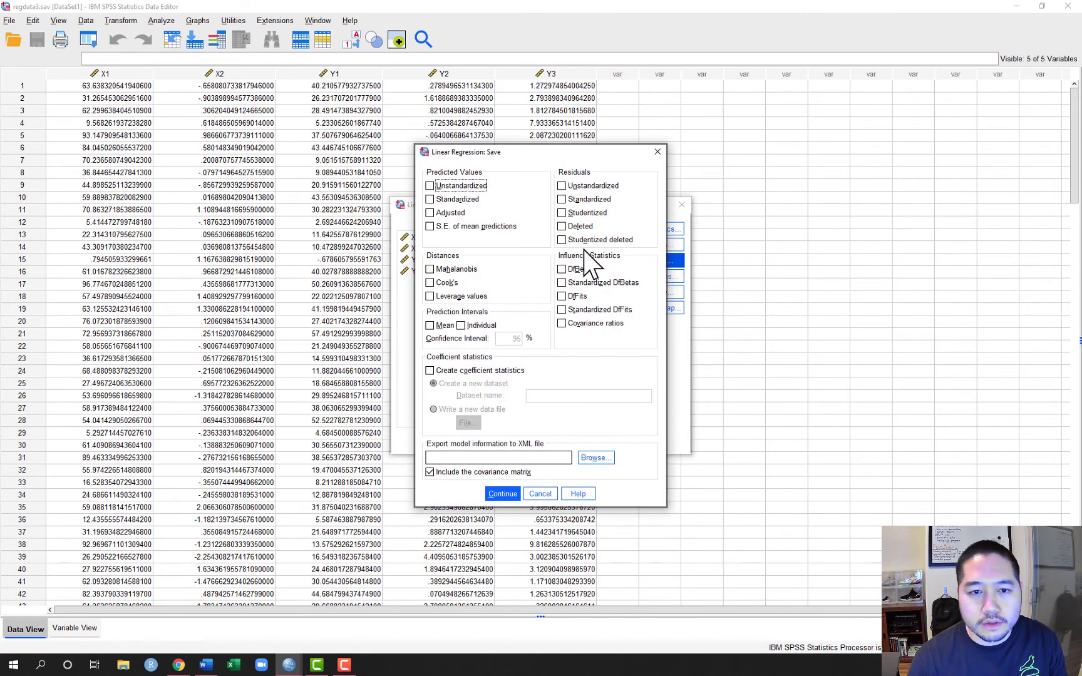
left_click(430, 186)
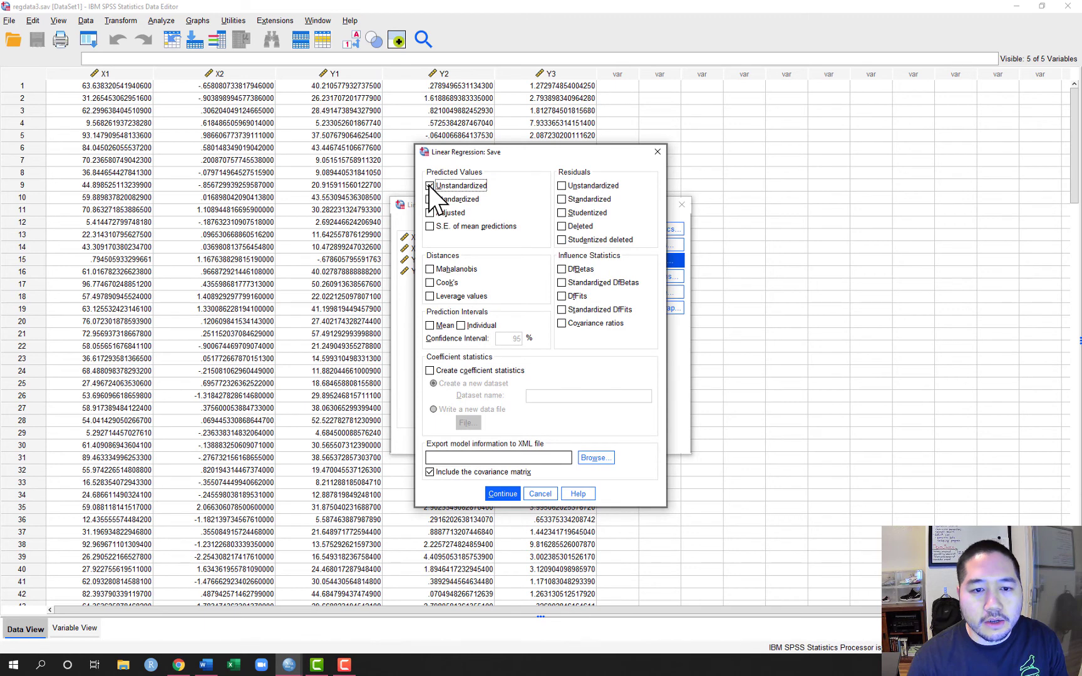
left_click(562, 186)
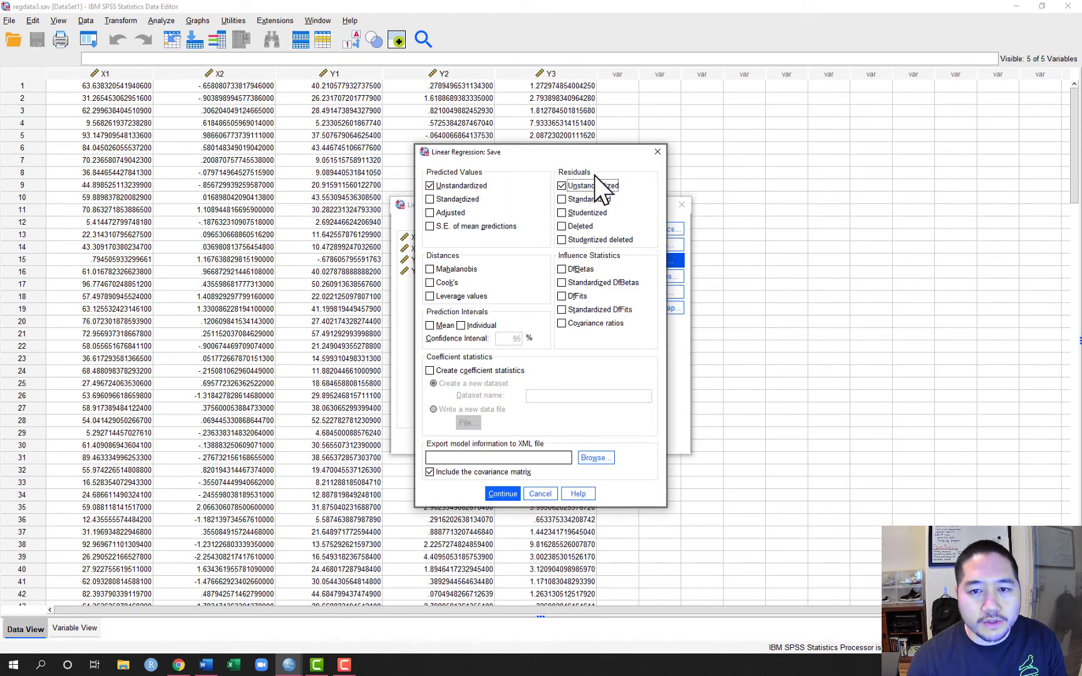
left_click(503, 493)
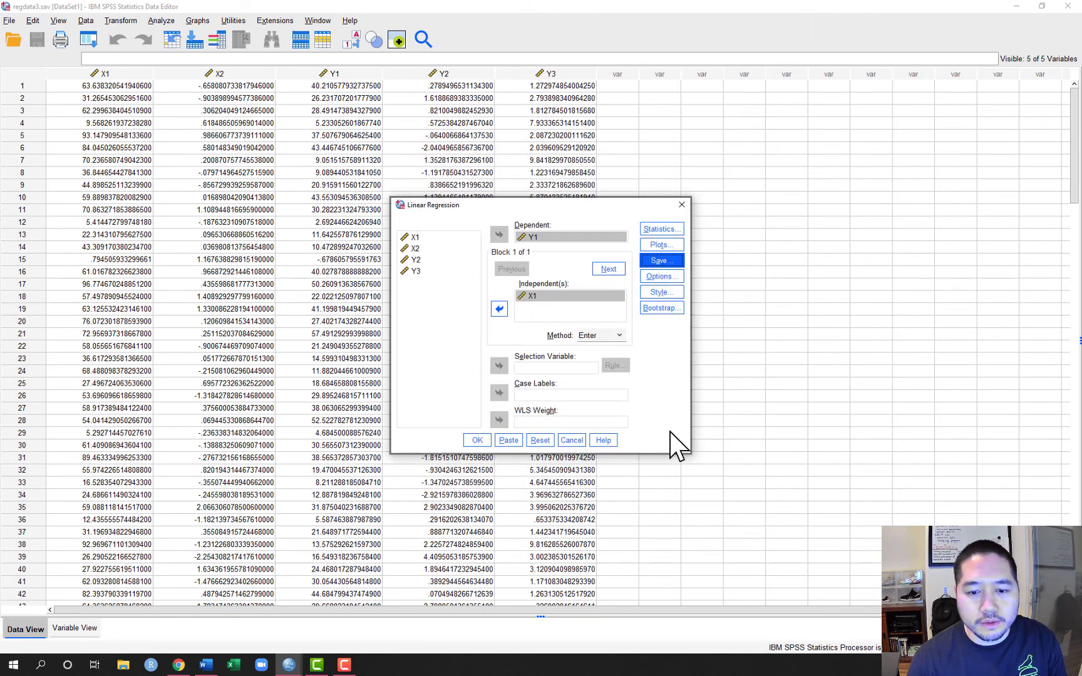
left_click(477, 440)
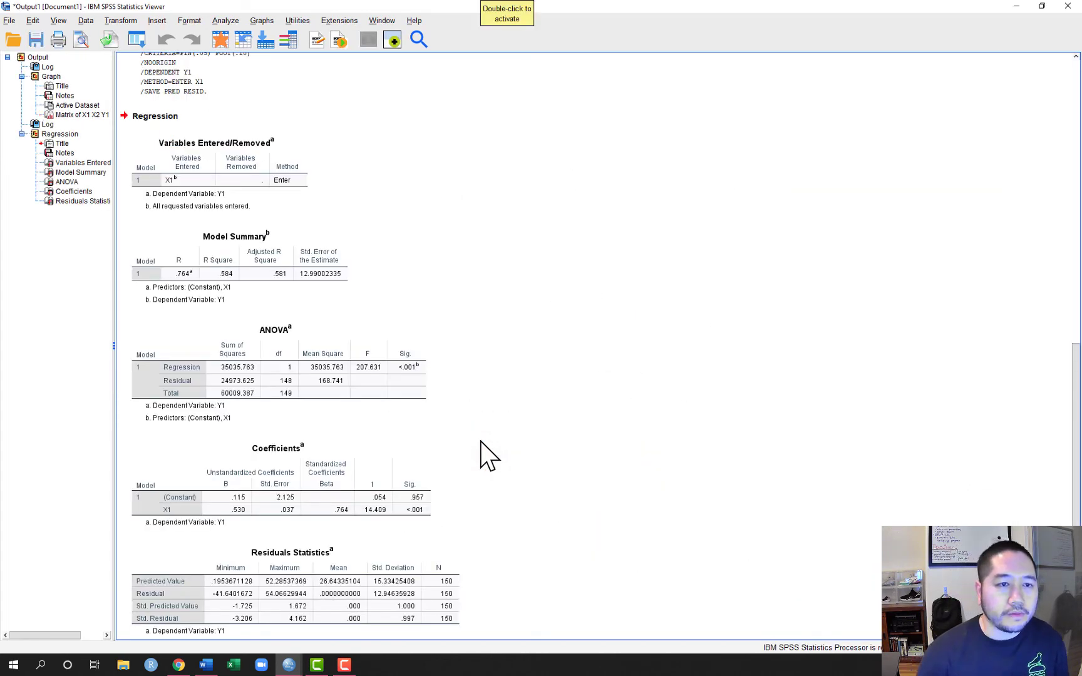
scroll(434, 476, "down", 1)
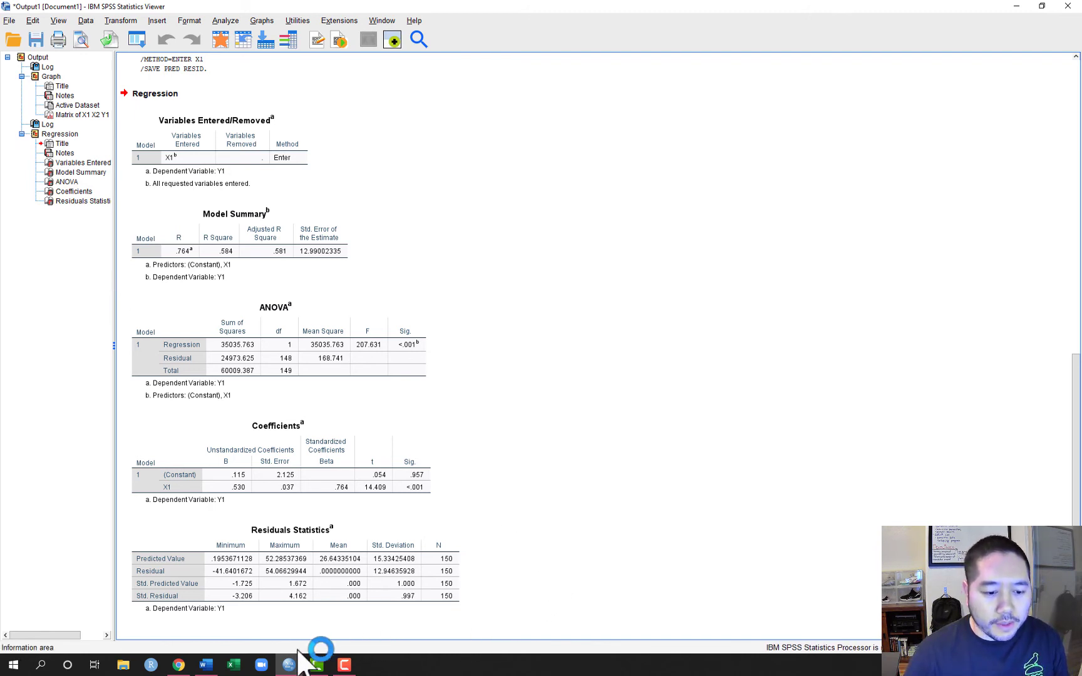
Return to the regdata3.sav data and open the definition of a simple scatterplot
mouse_move(291, 667)
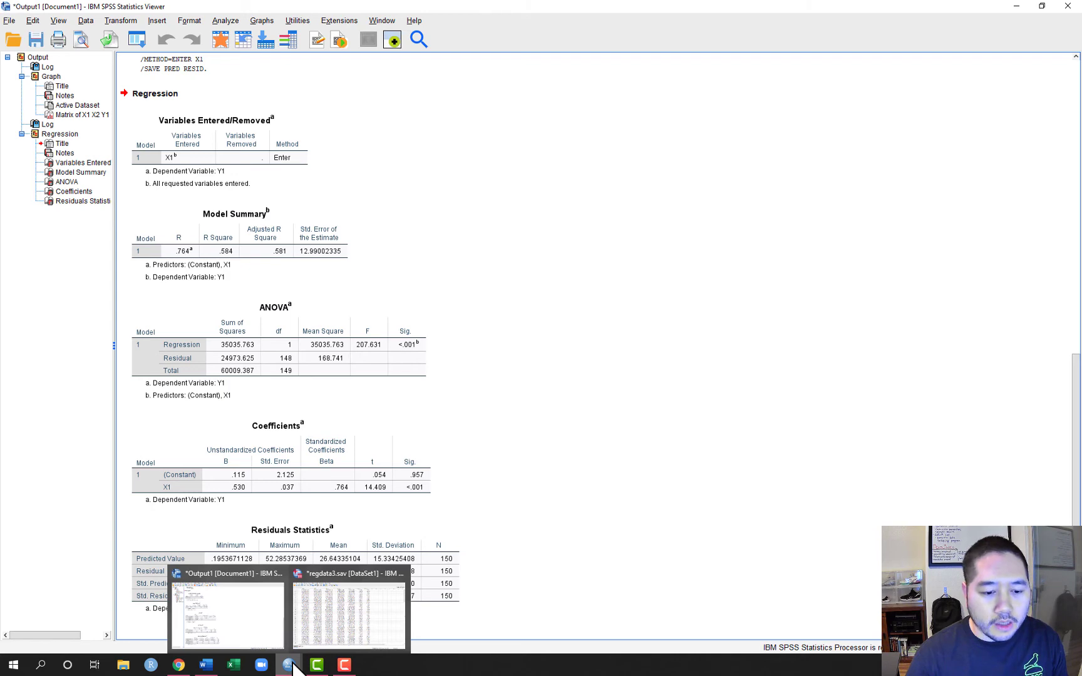
left_click(341, 638)
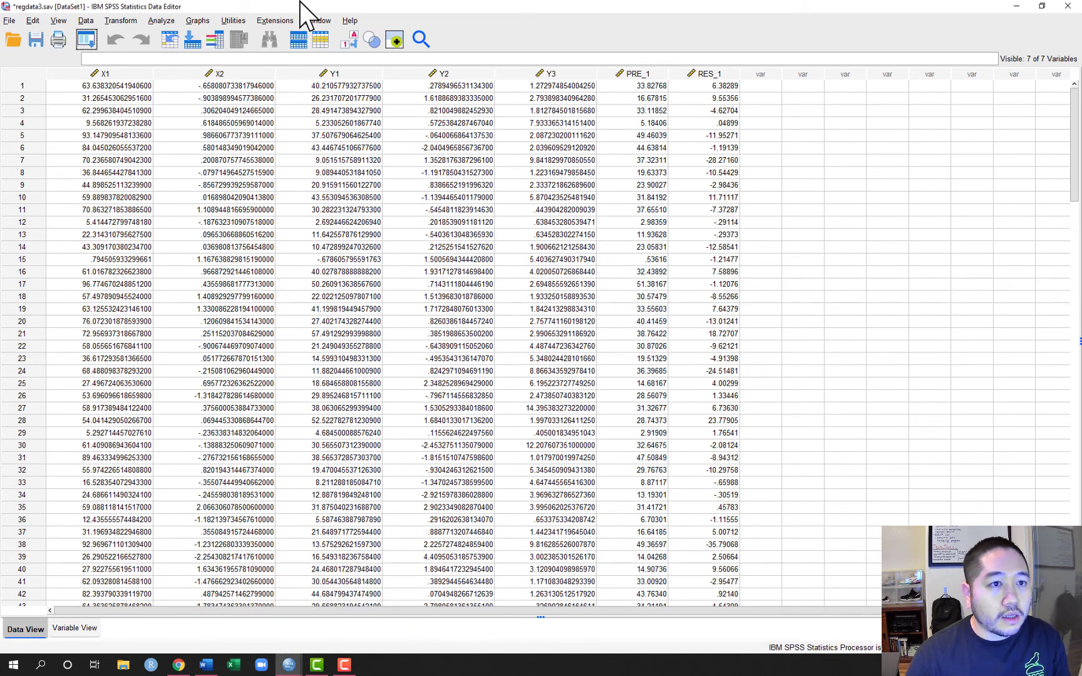
left_click(204, 21)
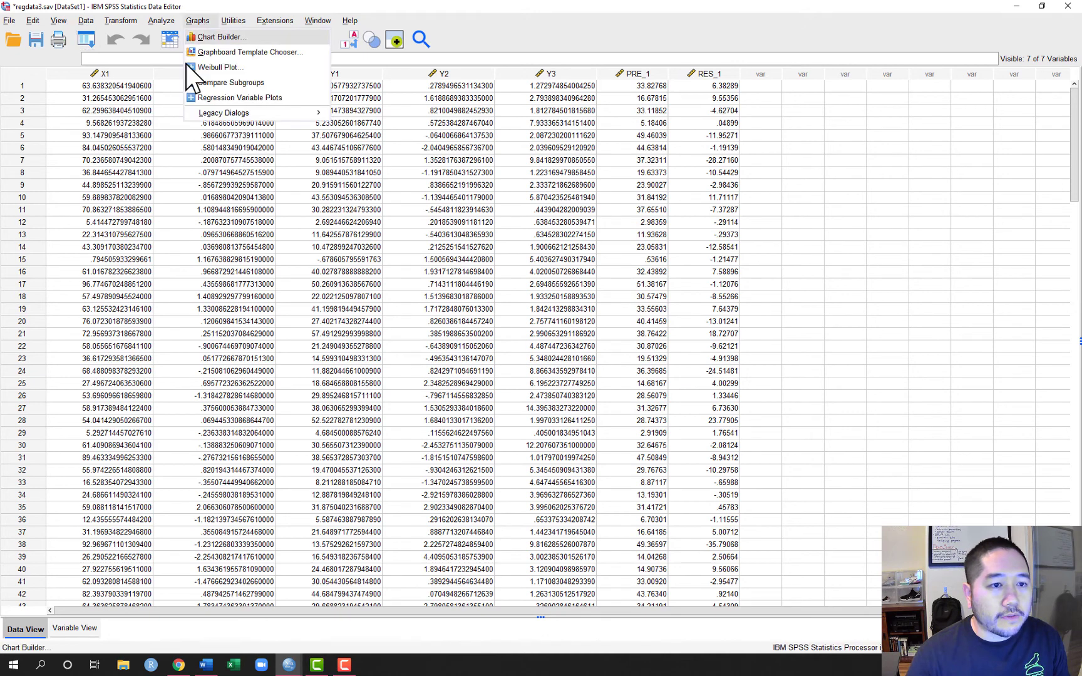
mouse_move(207, 110)
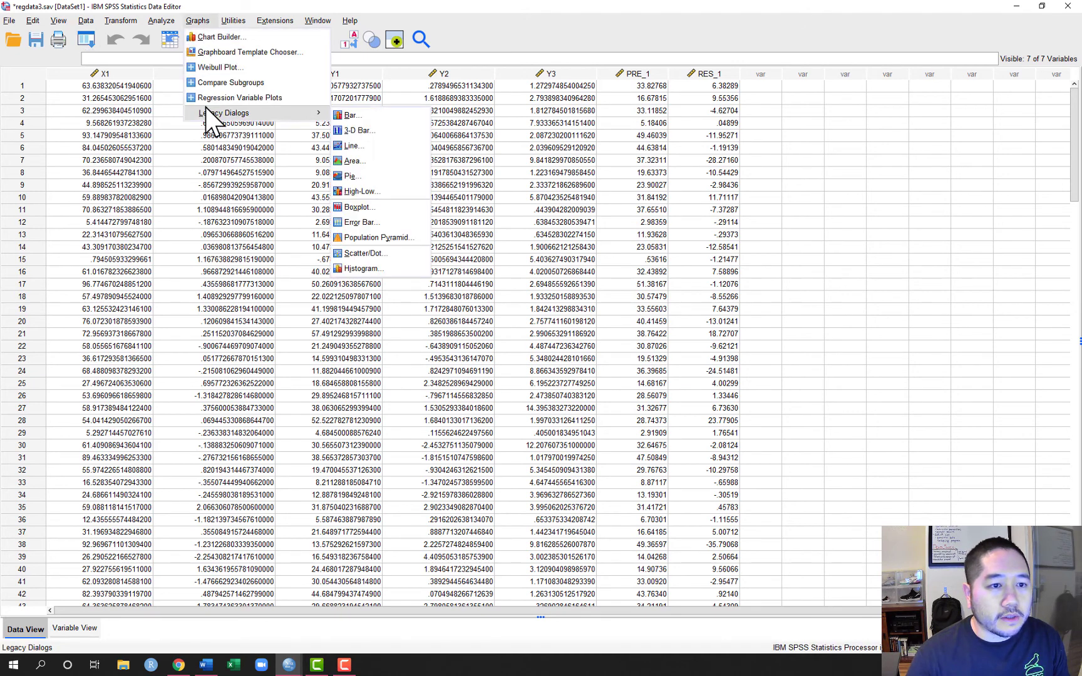
left_click(363, 258)
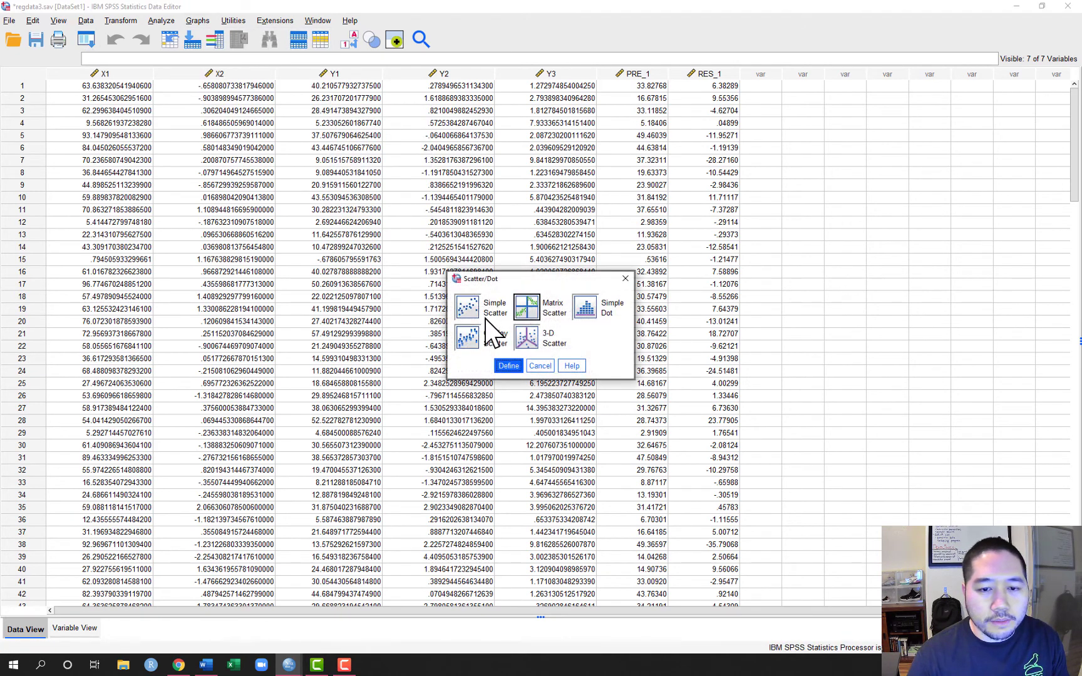
left_click(473, 316)
left_click(508, 366)
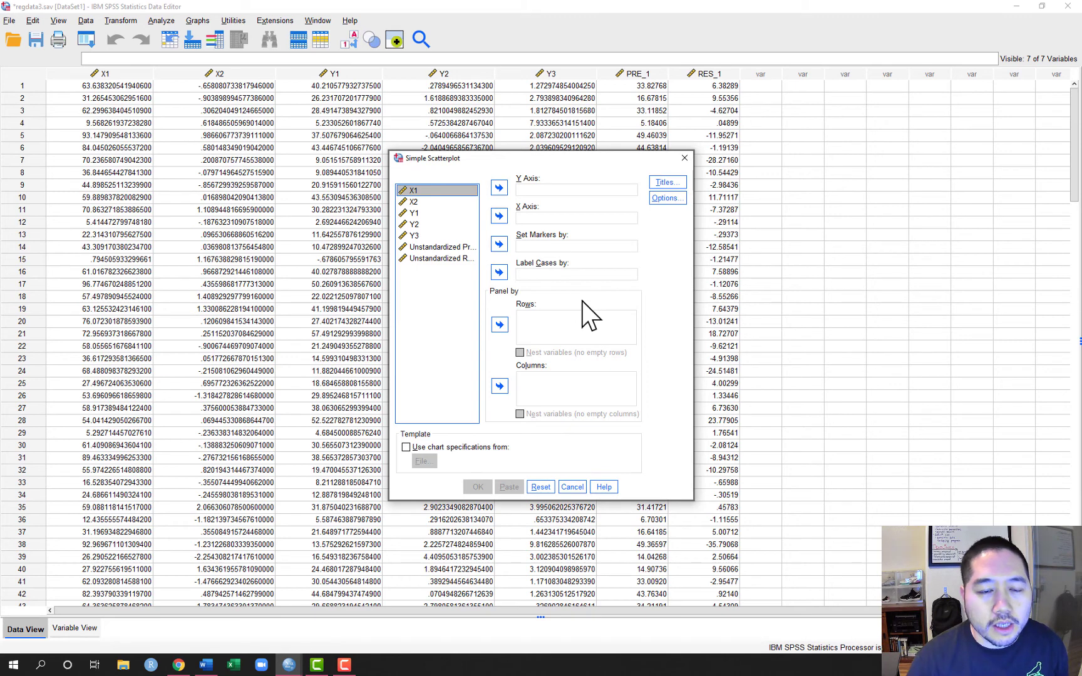
Create the scatterplot with Unstandardized Residual on the Y axis and X1 on the X axis
left_click(459, 259)
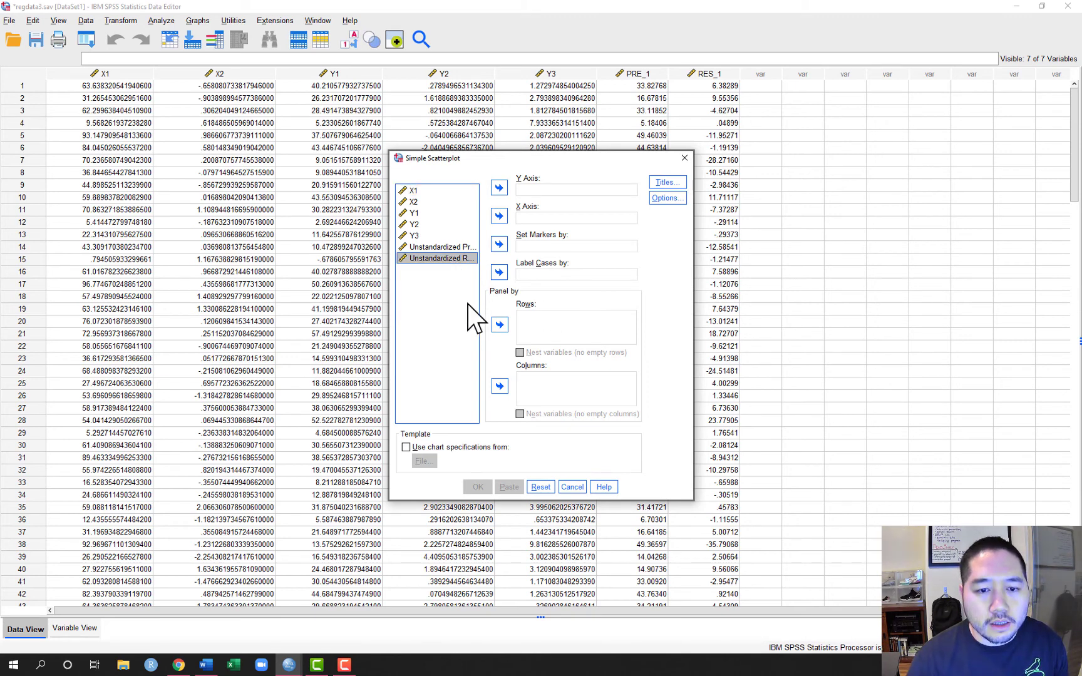
left_click(499, 188)
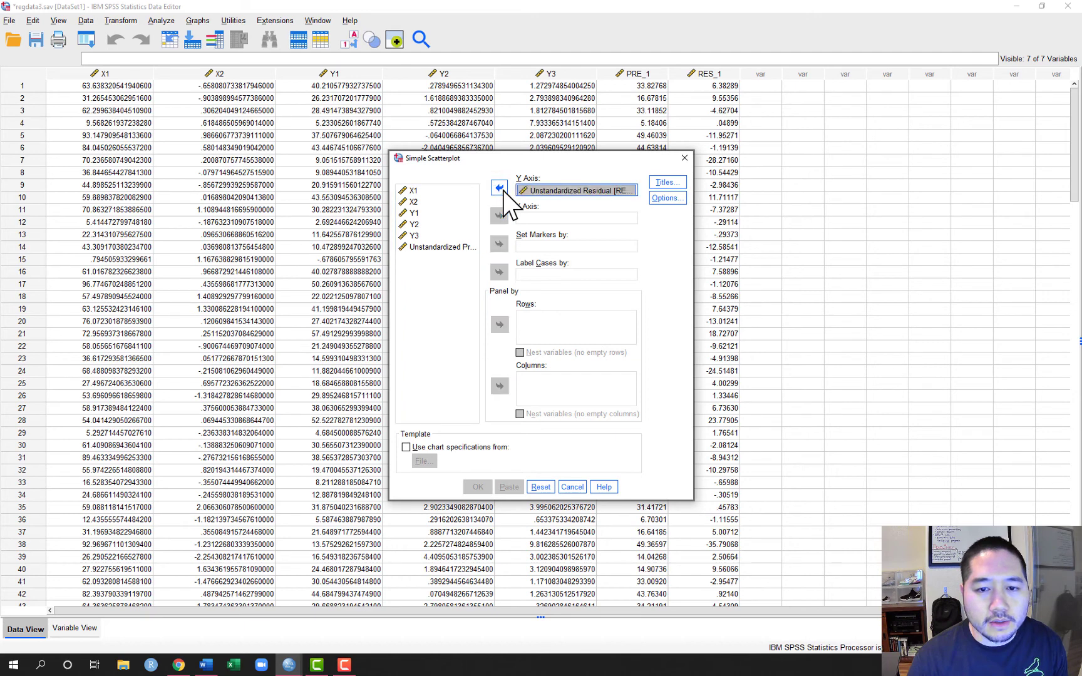
left_click(421, 191)
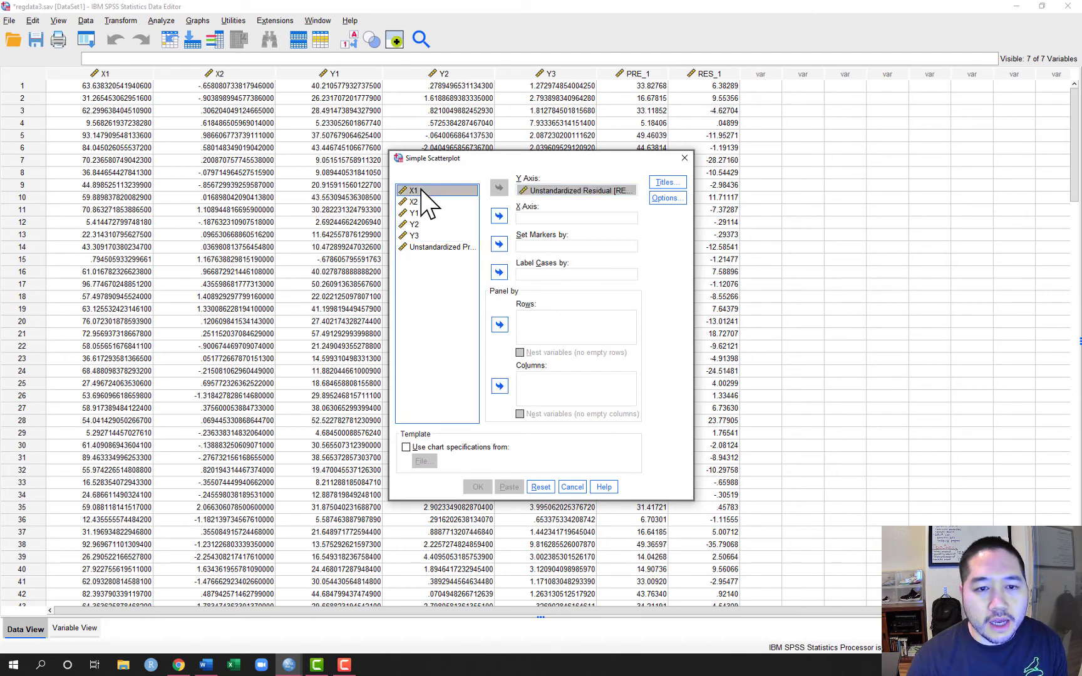
left_click(504, 217)
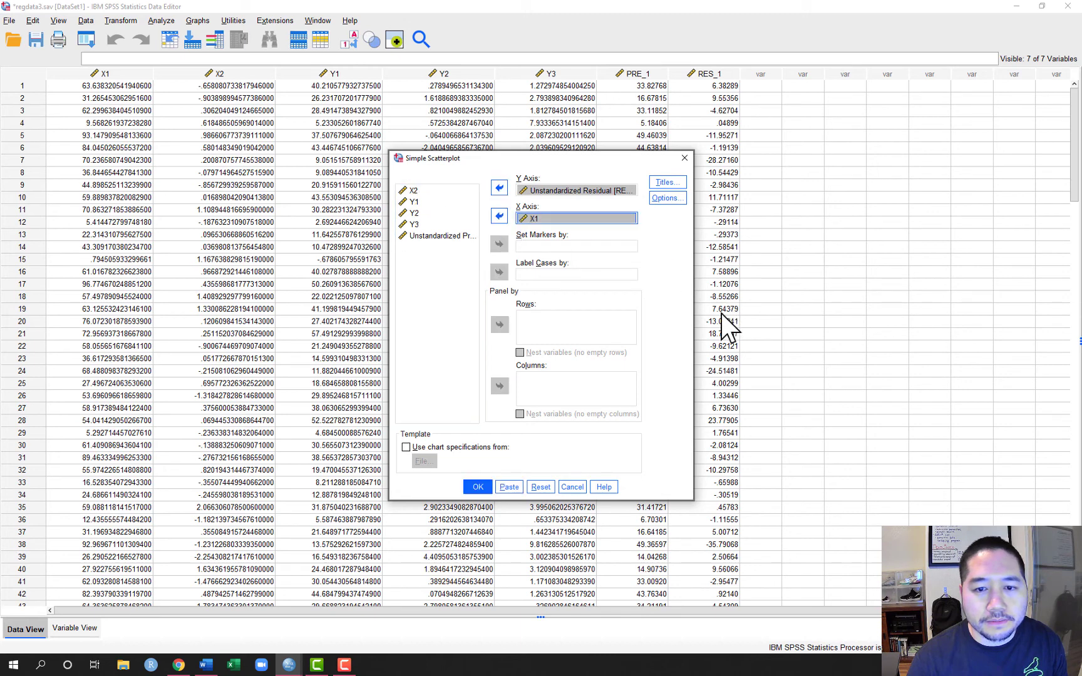
left_click(477, 487)
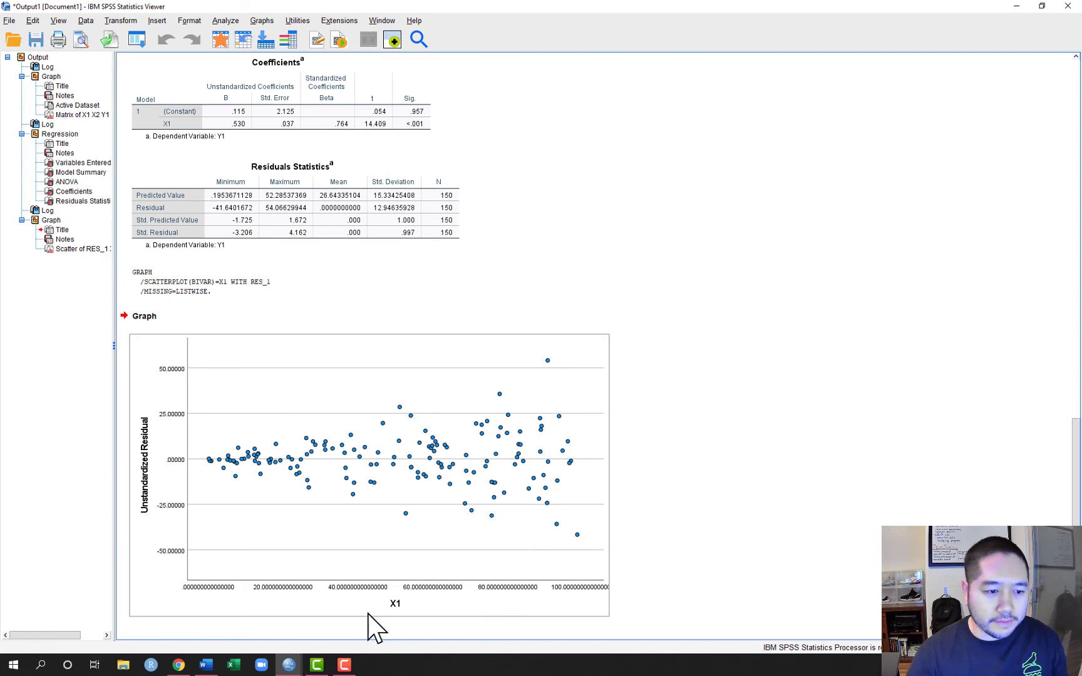
left_click(206, 474)
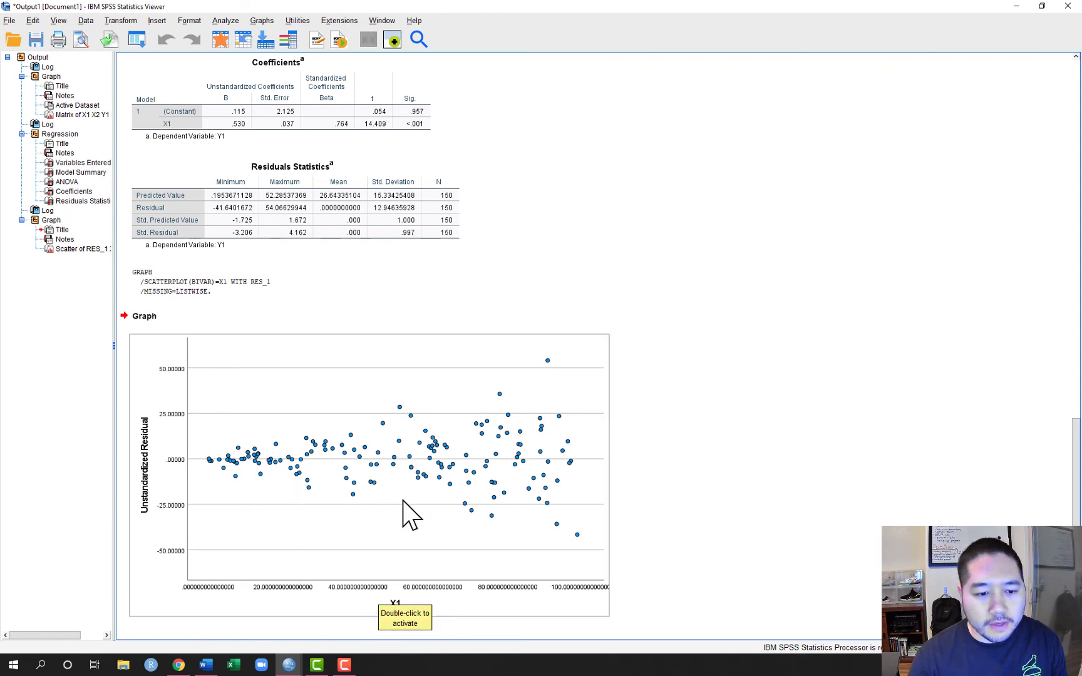
left_click(632, 513)
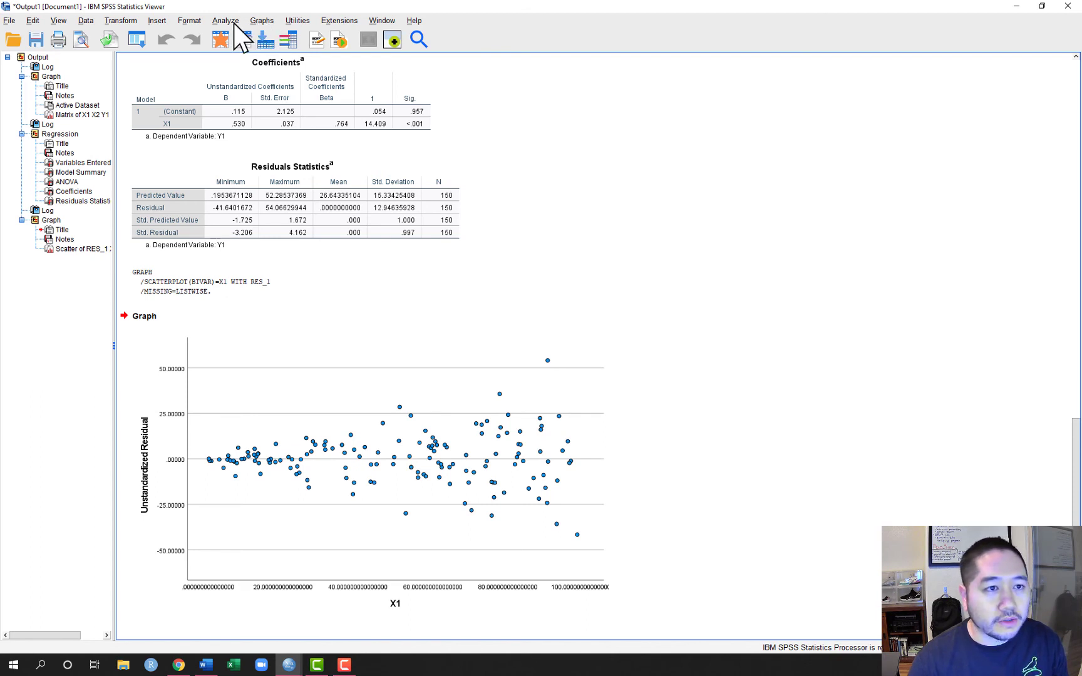
Create a second simple scatterplot of Unstandardized Residual, replacing X1 with Unstandardized Predicted Value on the X axis
key("alt+a")
left_click(263, 21)
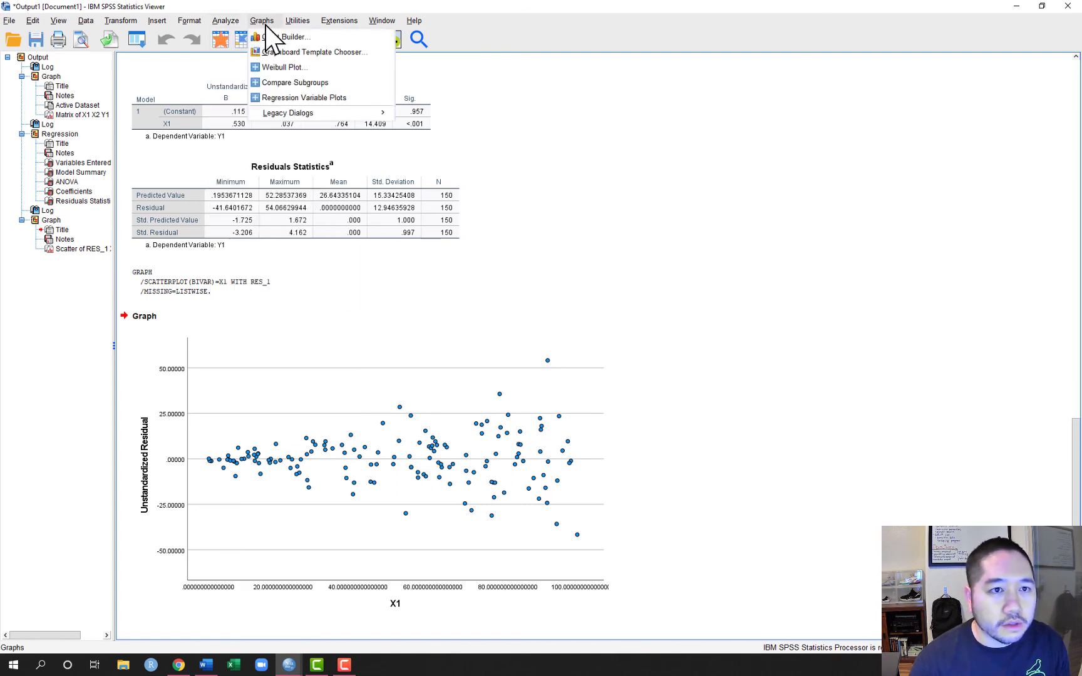
mouse_move(307, 117)
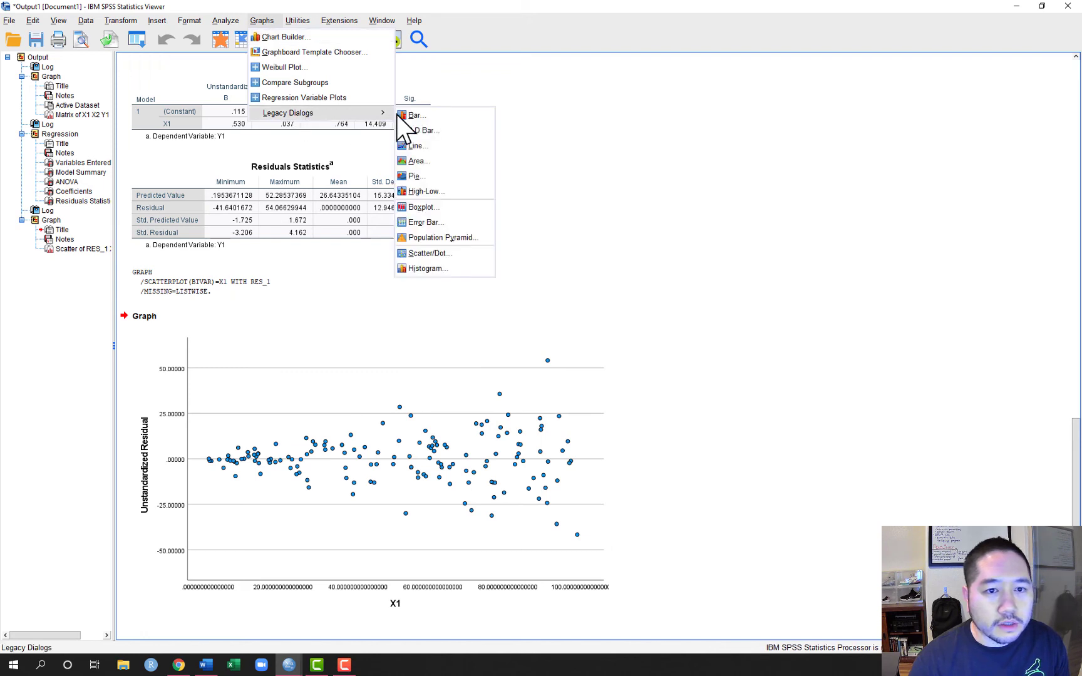
left_click(429, 254)
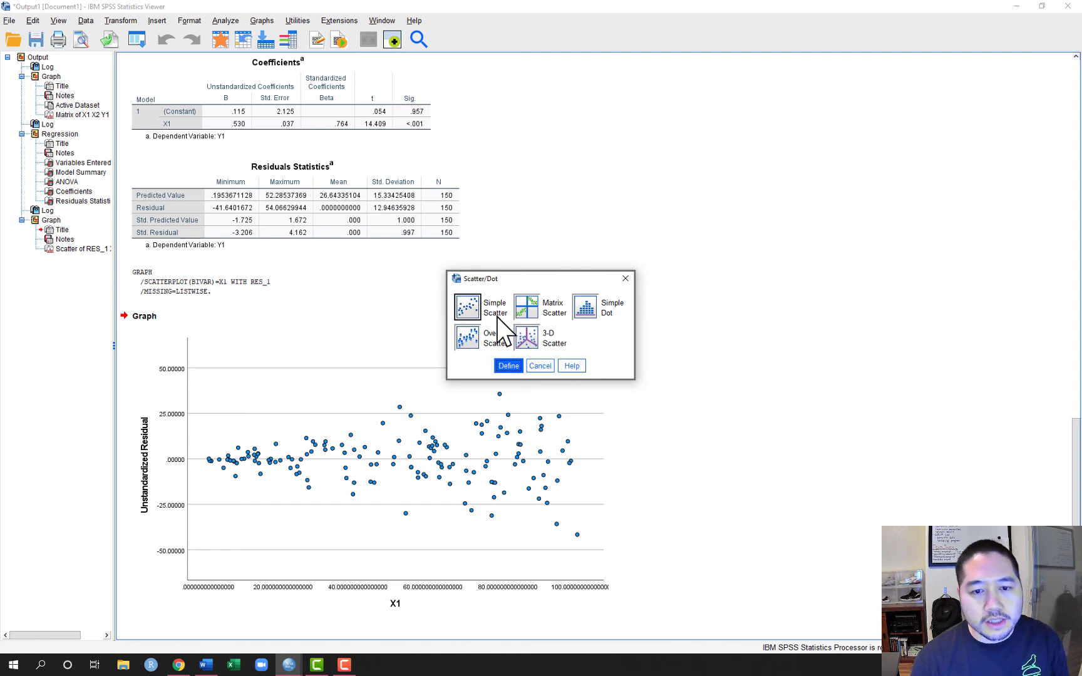
left_click(507, 367)
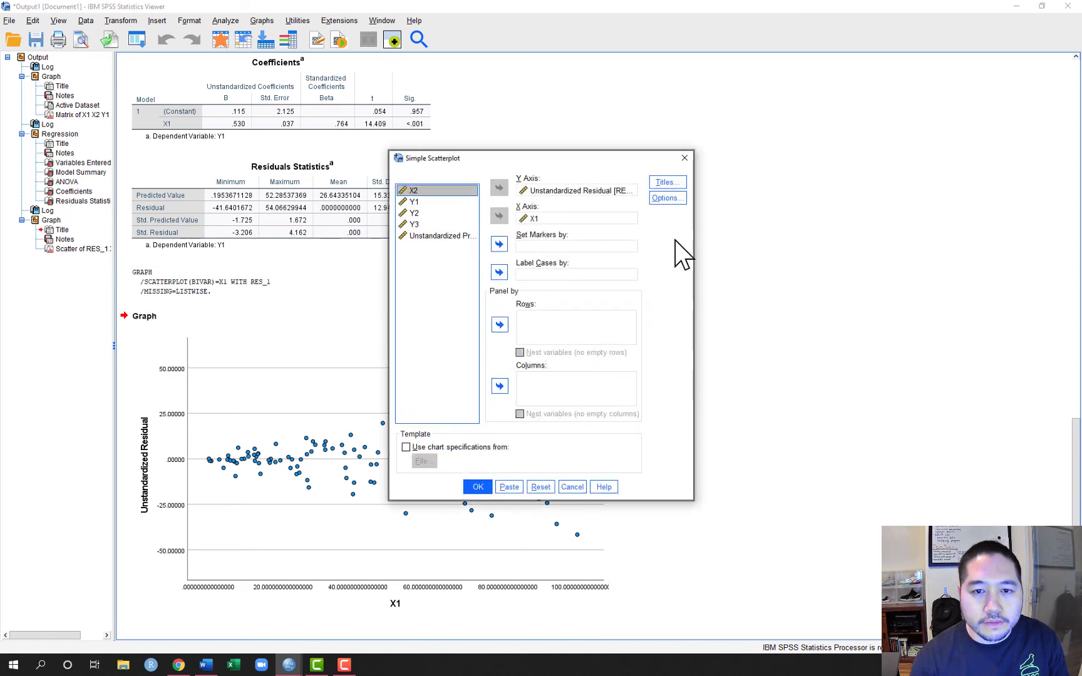
left_click(611, 218)
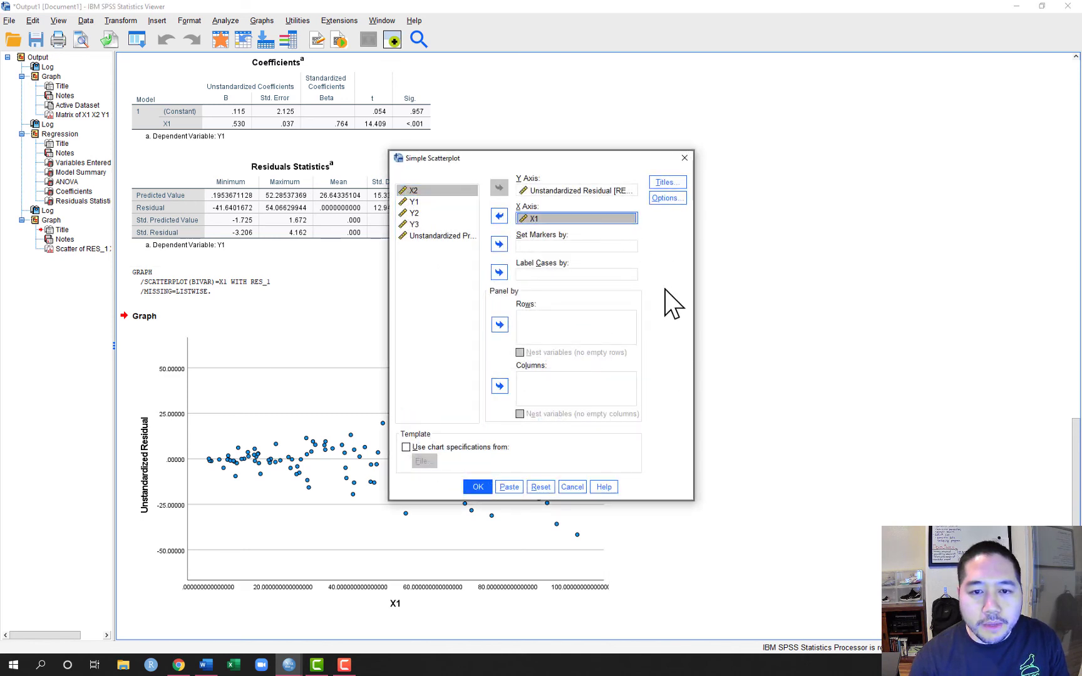
left_click(499, 216)
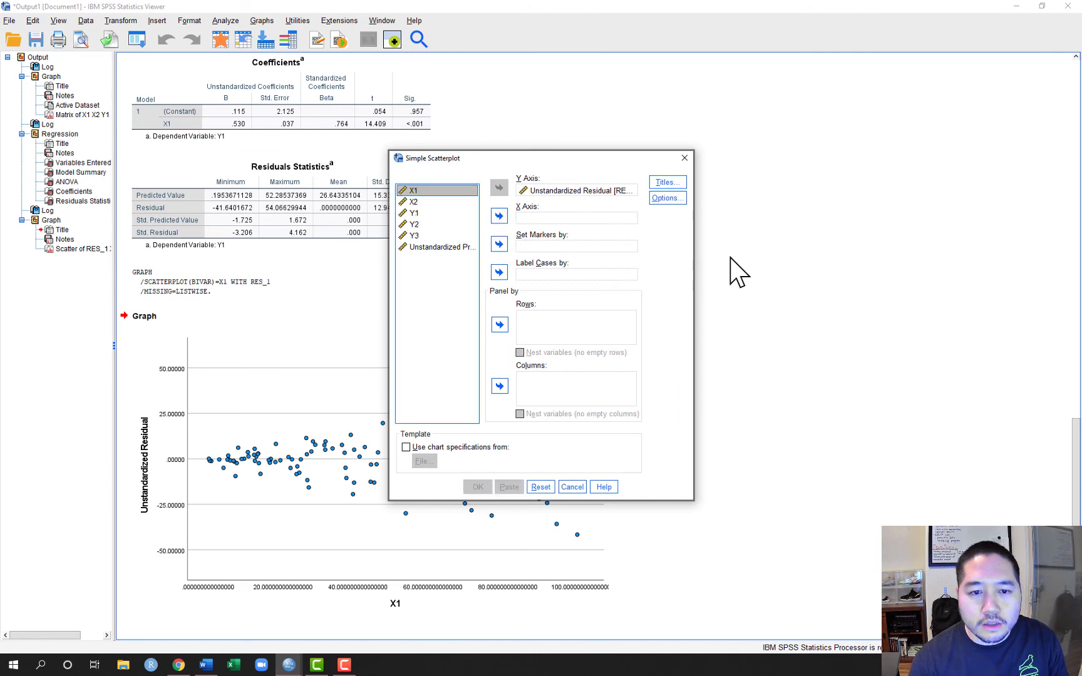
left_click(432, 247)
left_click(499, 216)
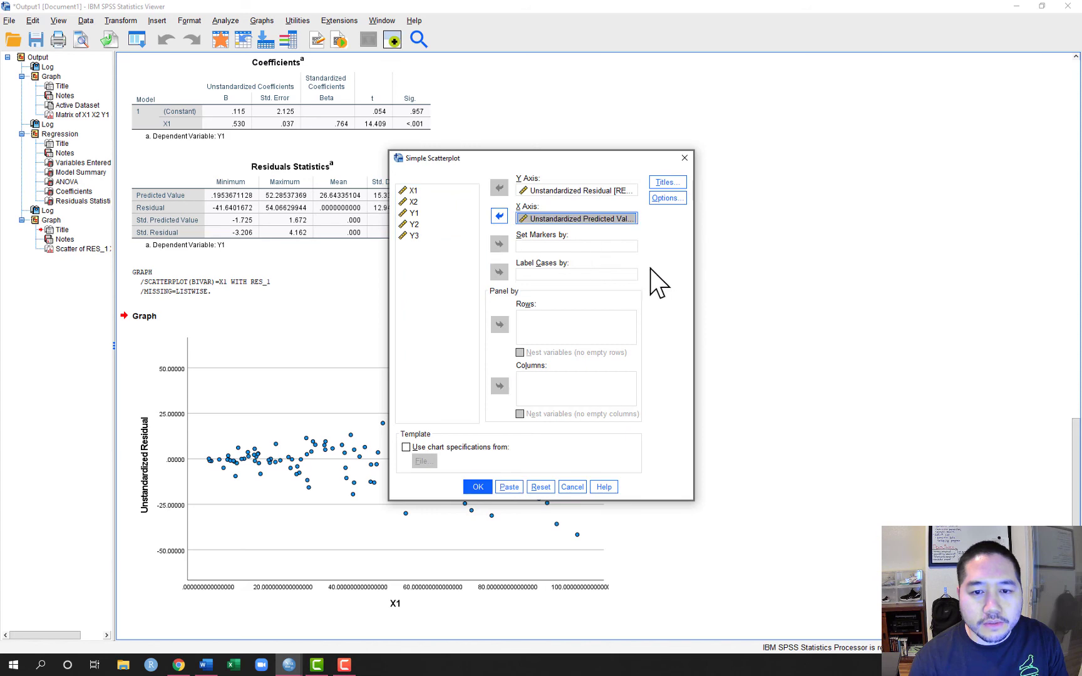
left_click(475, 486)
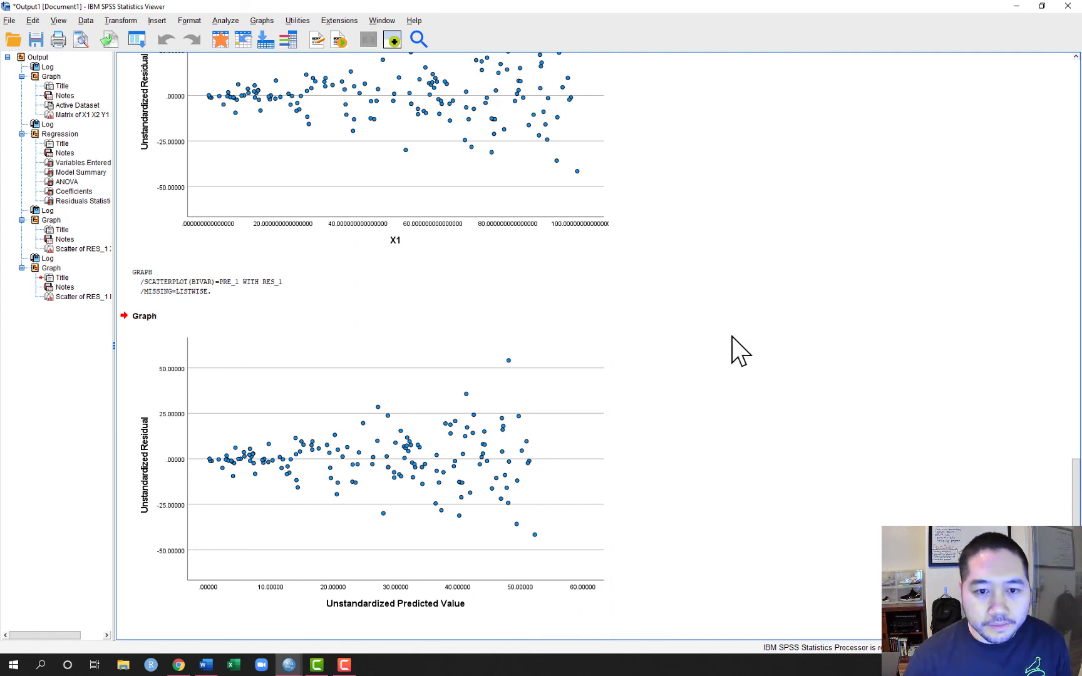
Compare the point pattern of the residuals against X1 with that of the residuals against the predicted values
scroll(725, 303, "up", 1)
scroll(724, 303, "up", 1)
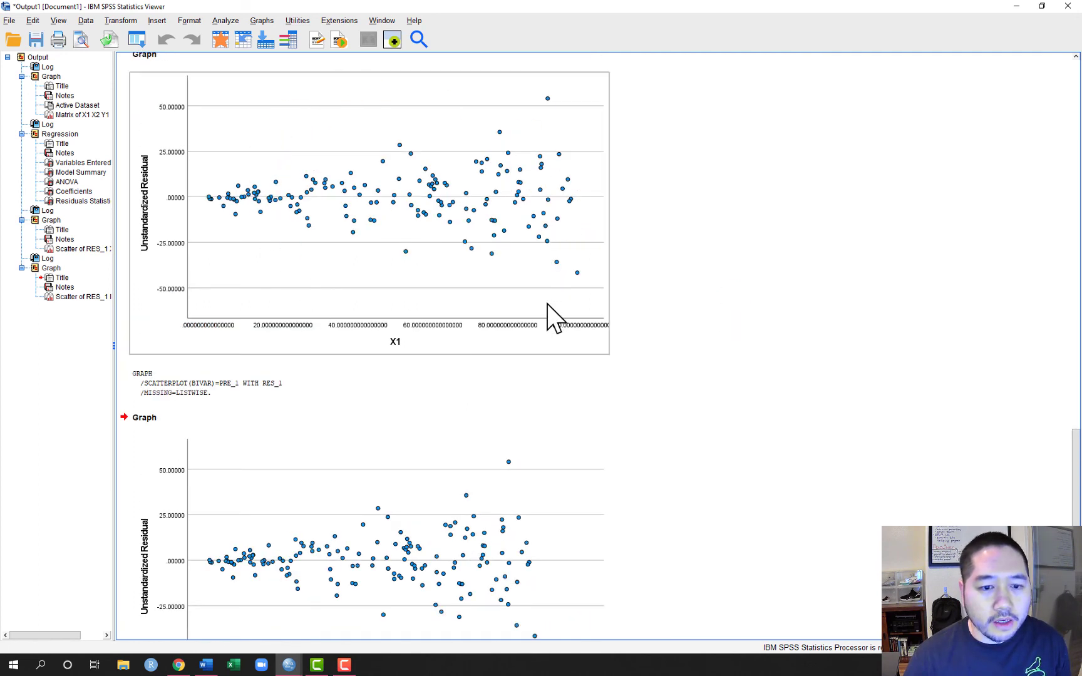
left_click(691, 383)
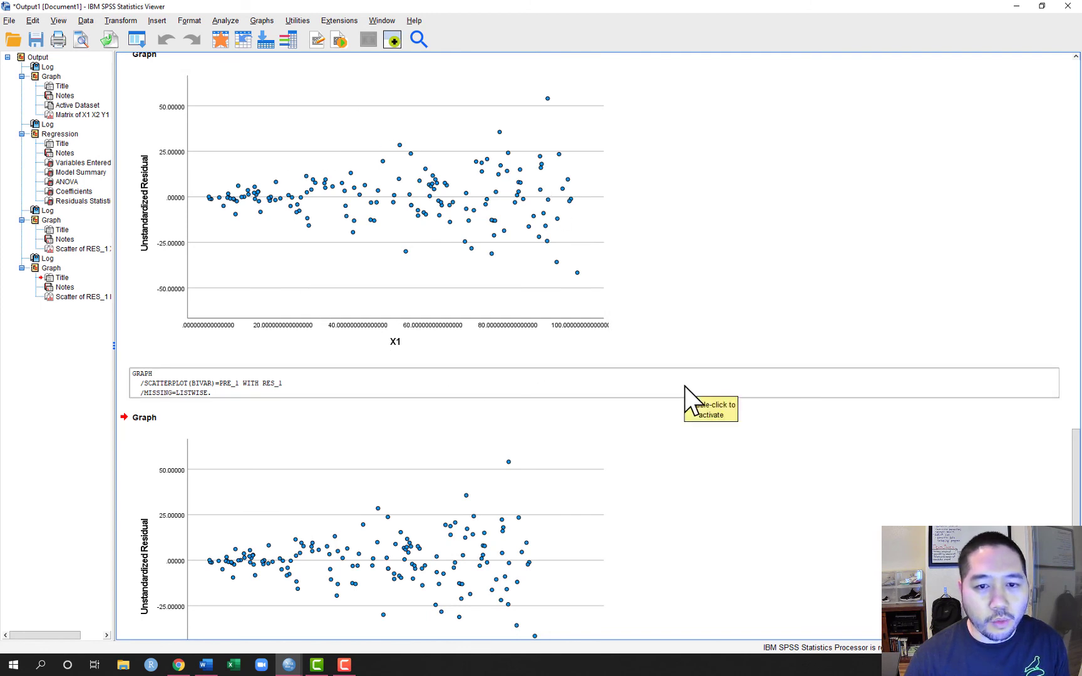
scroll(689, 394, "down", 2)
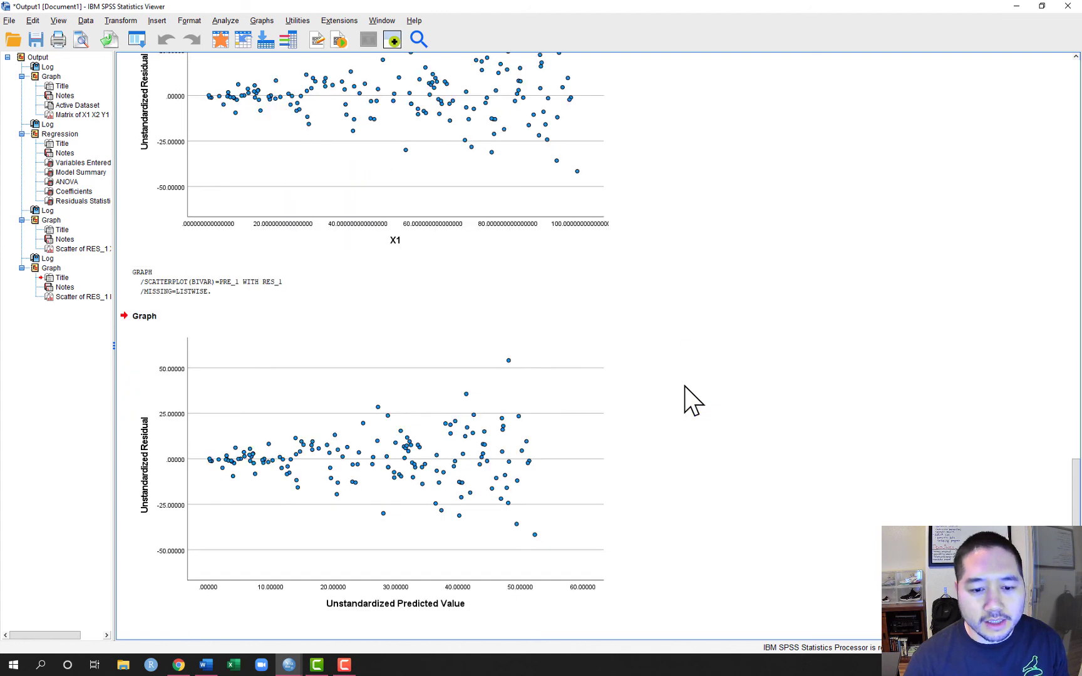
scroll(532, 344, "up", 1)
left_click(455, 168)
left_click(488, 379)
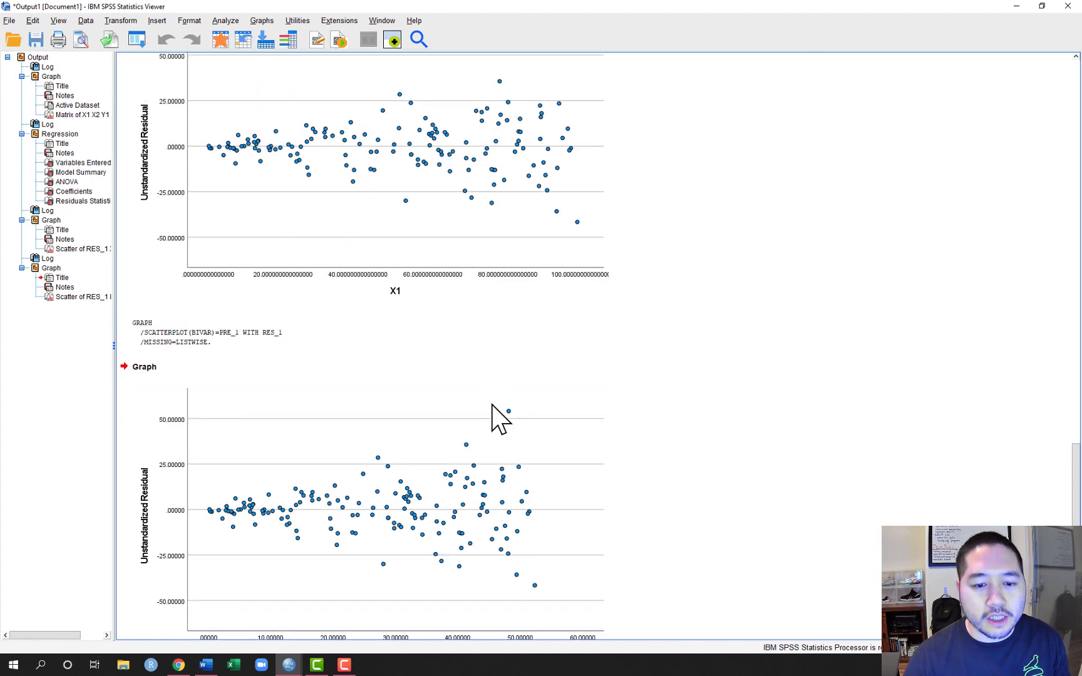
left_click(466, 205)
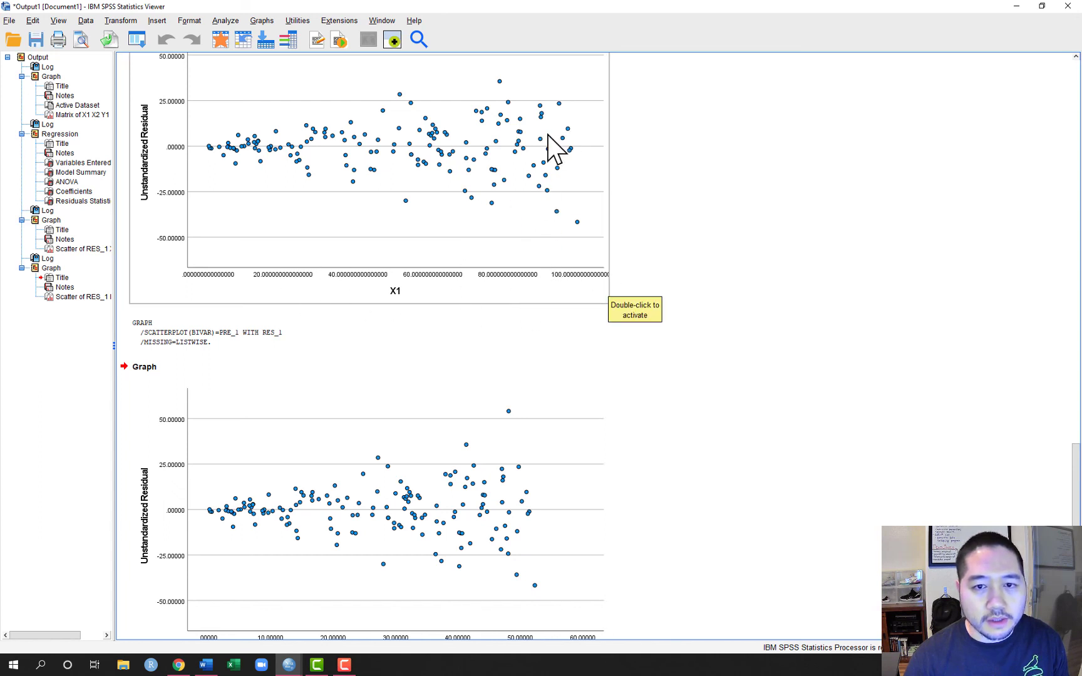
left_click(555, 388)
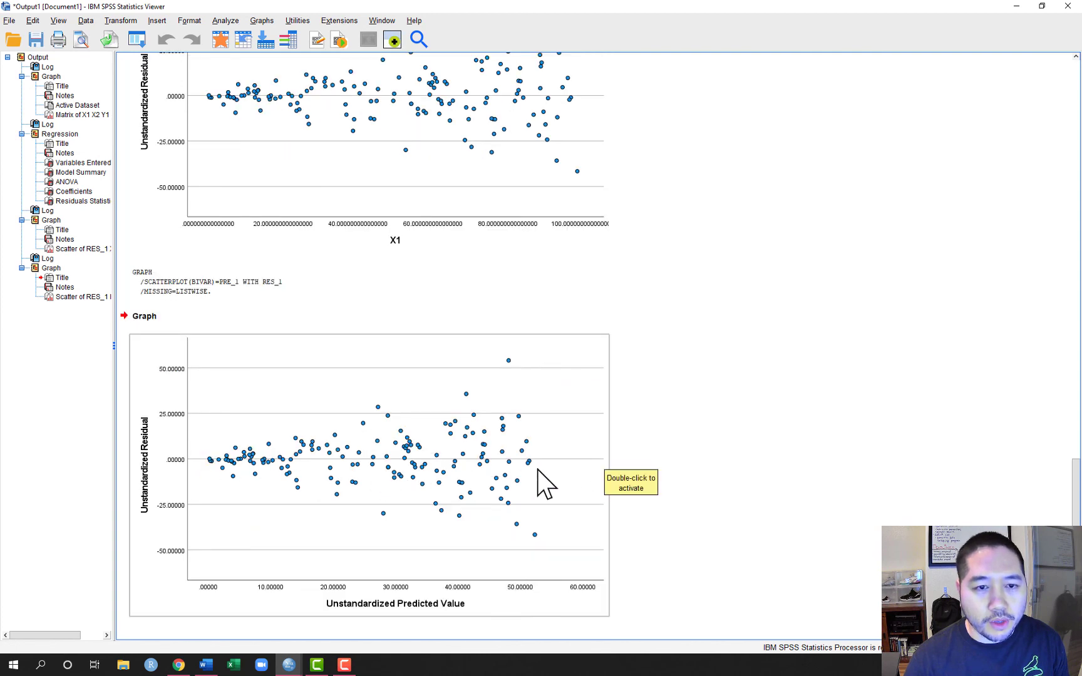
scroll(544, 482, "up", 2)
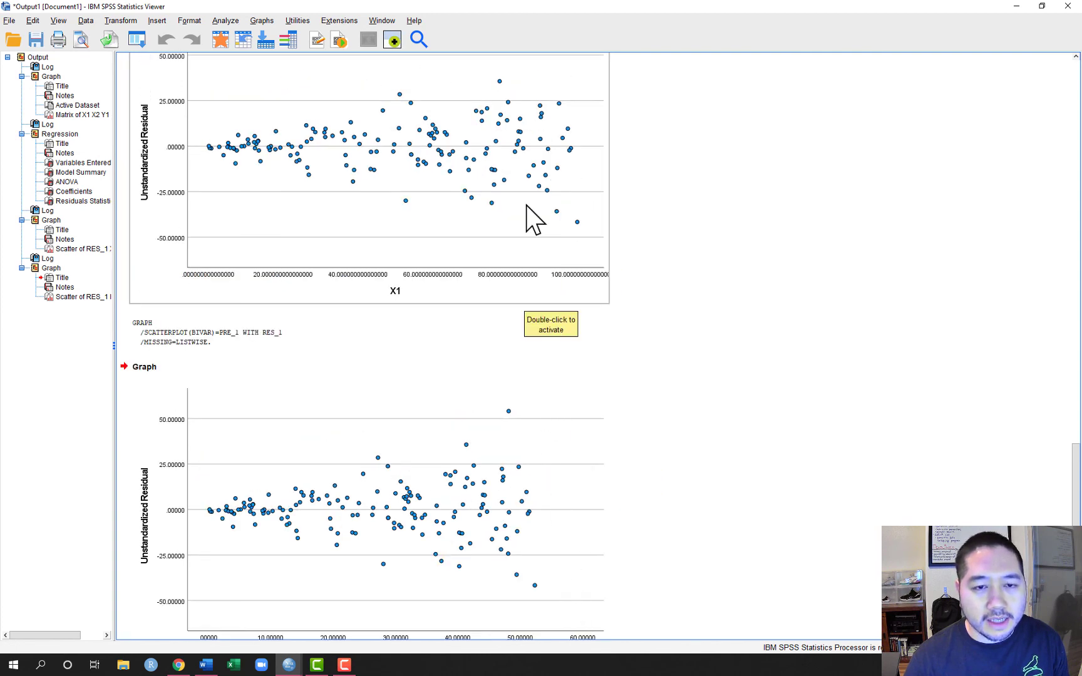
scroll(745, 504, "down", 2)
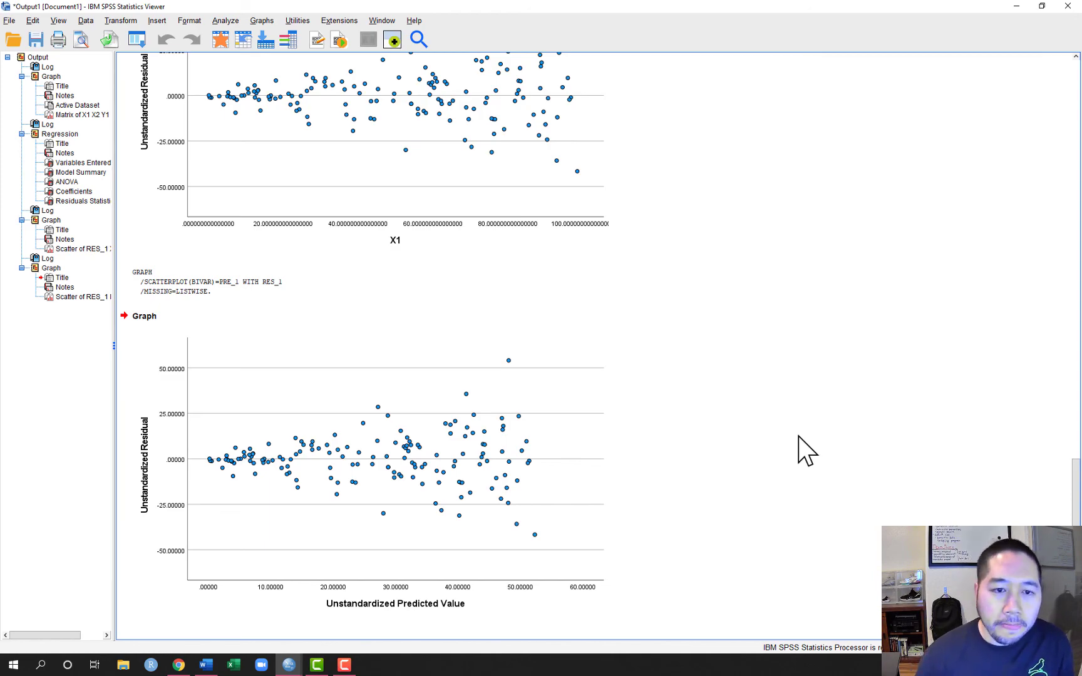
Review the output from the scatterplot matrix through the regression tables to the residuals versus predicted values plot
scroll(797, 436, "up", 15)
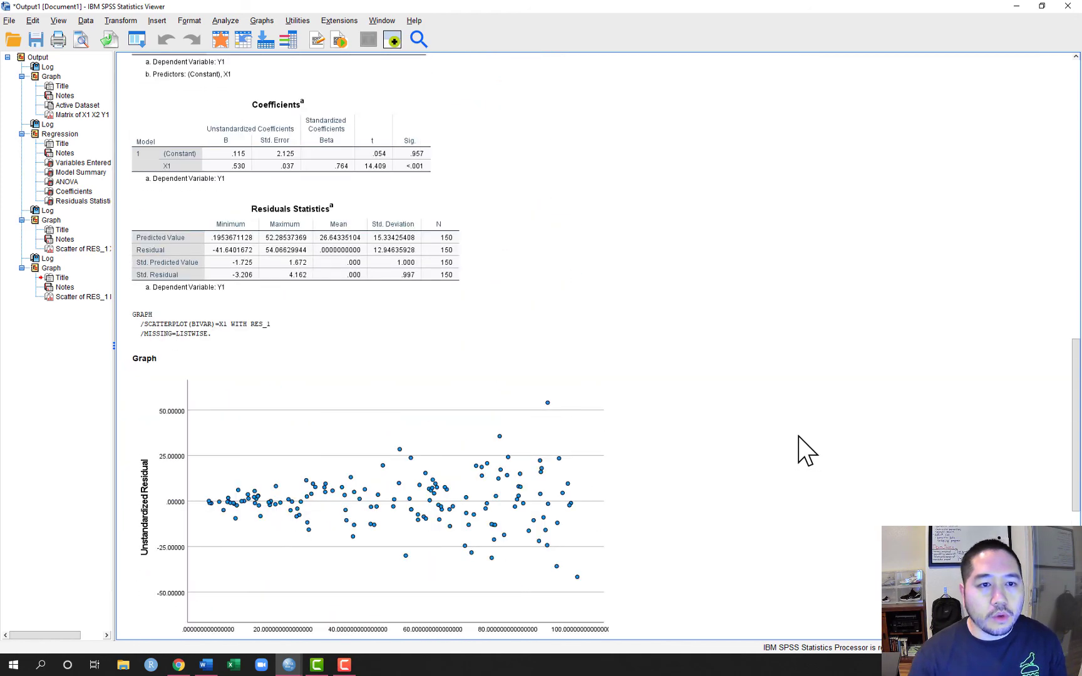
scroll(801, 444, "up", 12)
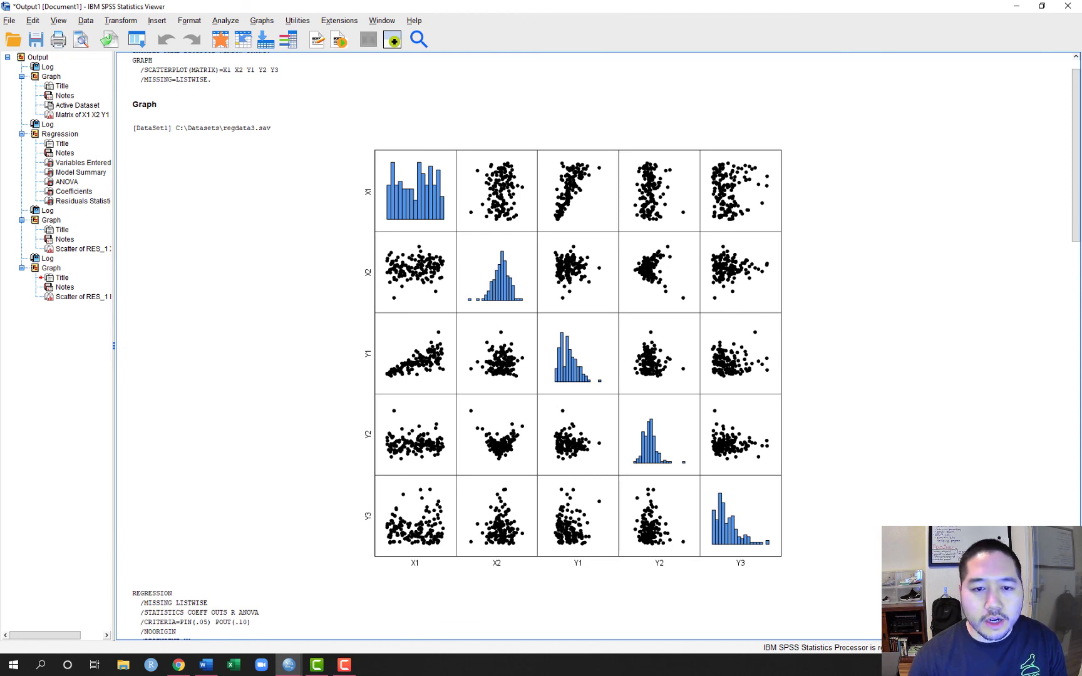
scroll(594, 344, "down", 10)
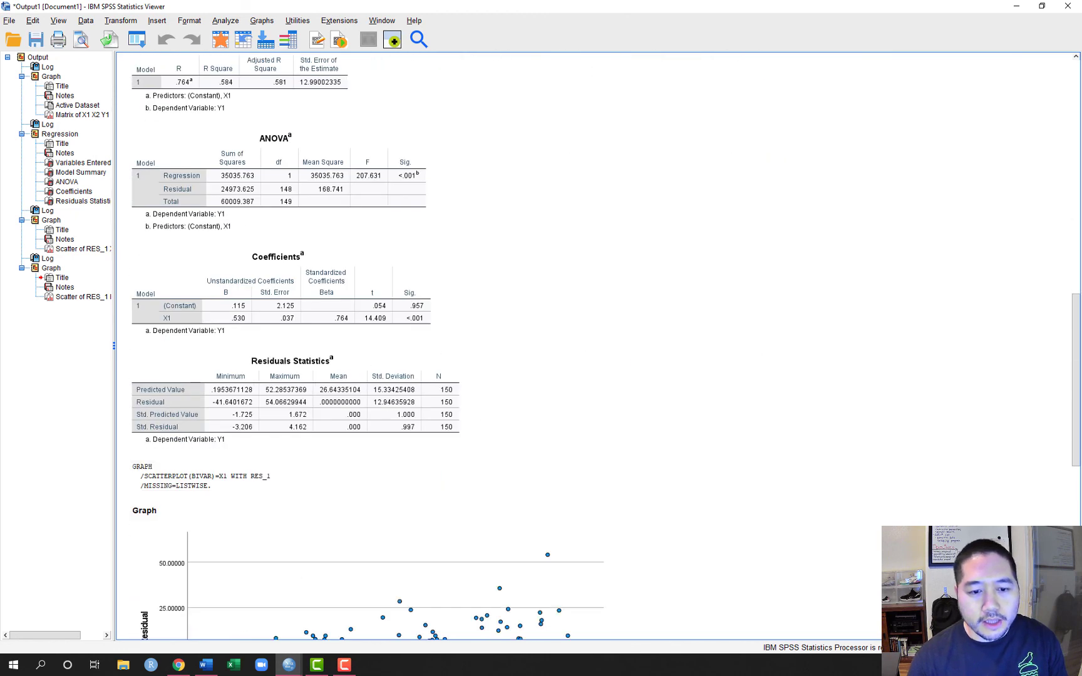
scroll(363, 344, "down", 8)
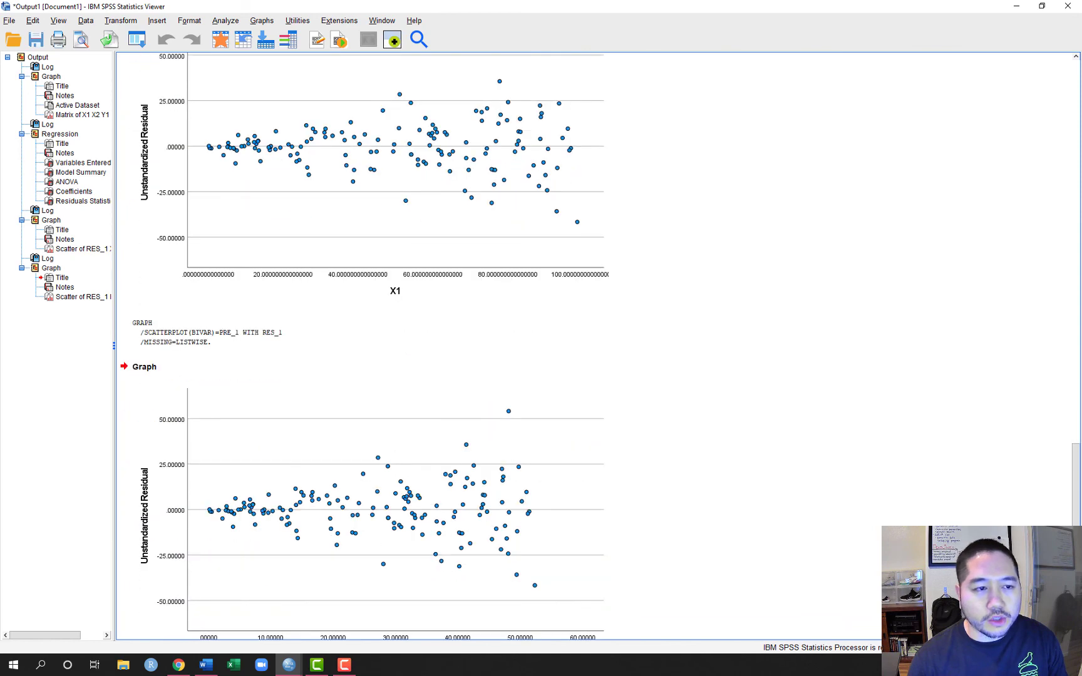
left_click(408, 298)
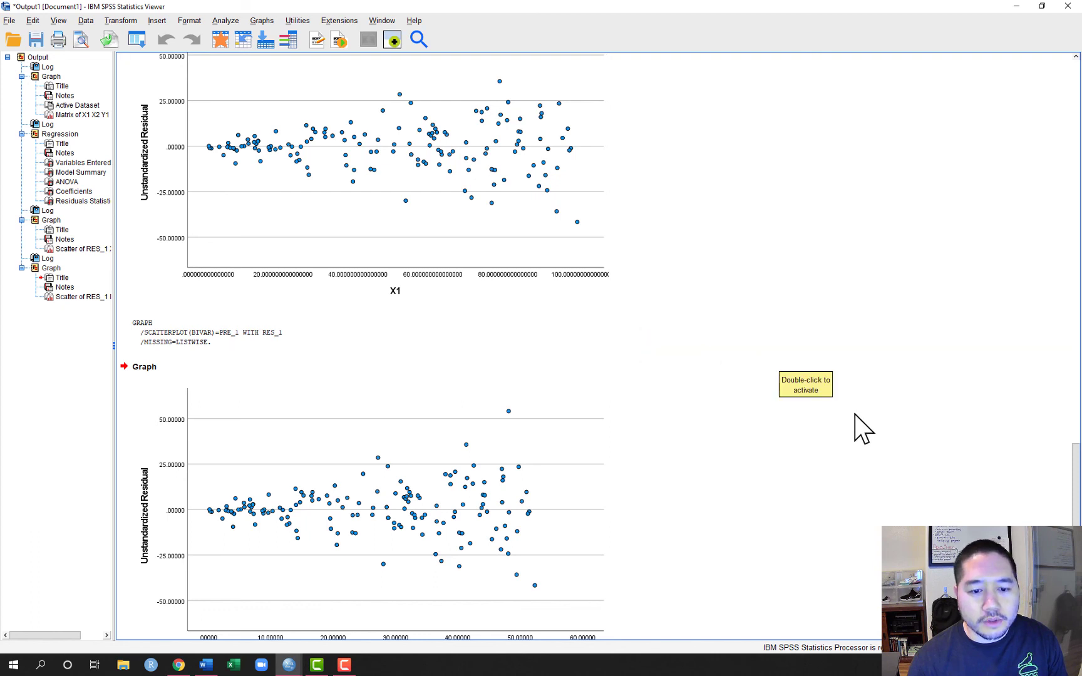
scroll(855, 425, "down", 2)
left_click(482, 613)
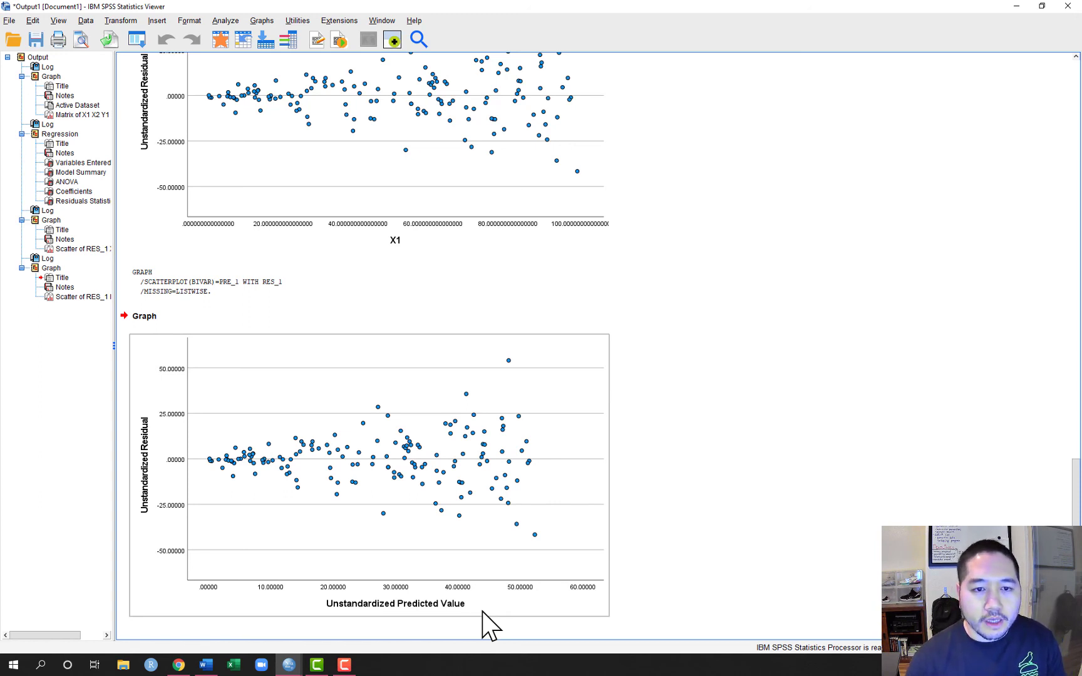
left_click(754, 535)
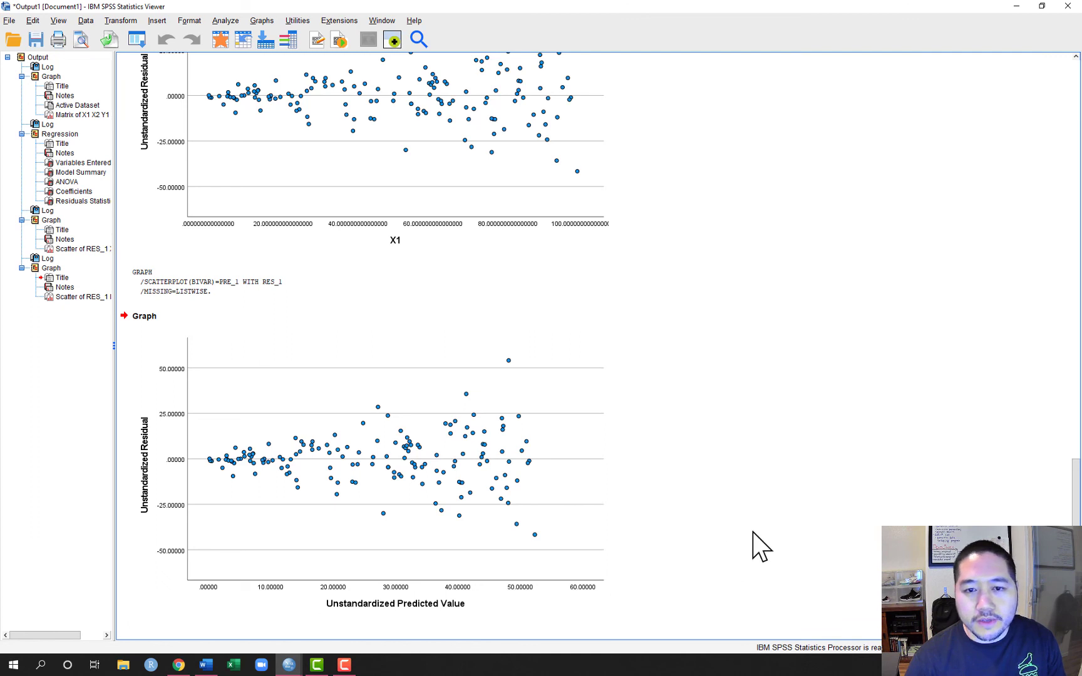